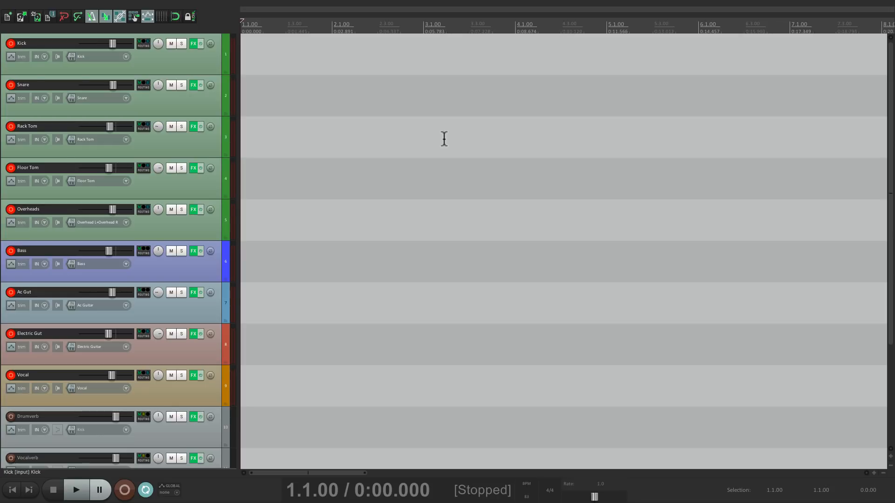
Start recording all armed tracks from the beginning of the empty project and follow the incoming waveforms
key(ctrl+r)
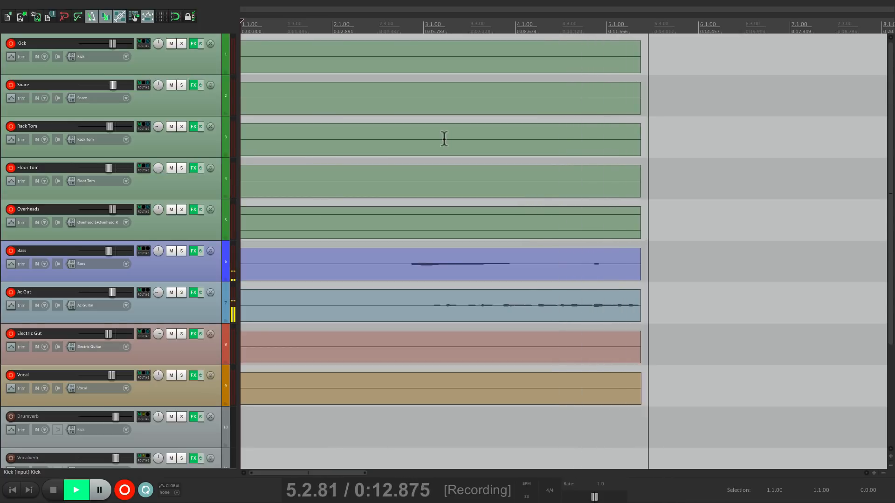
scroll(454, 194, right, 5)
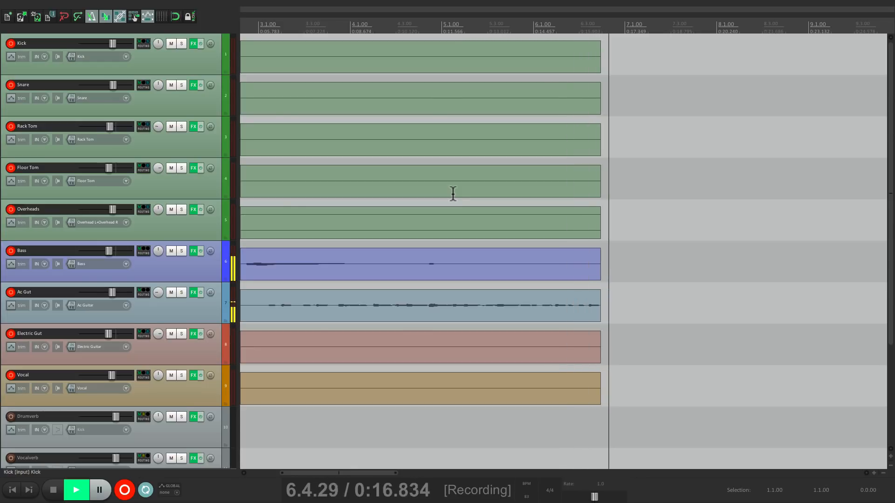
scroll(453, 194, right, 4)
scroll(453, 194, right, 4)
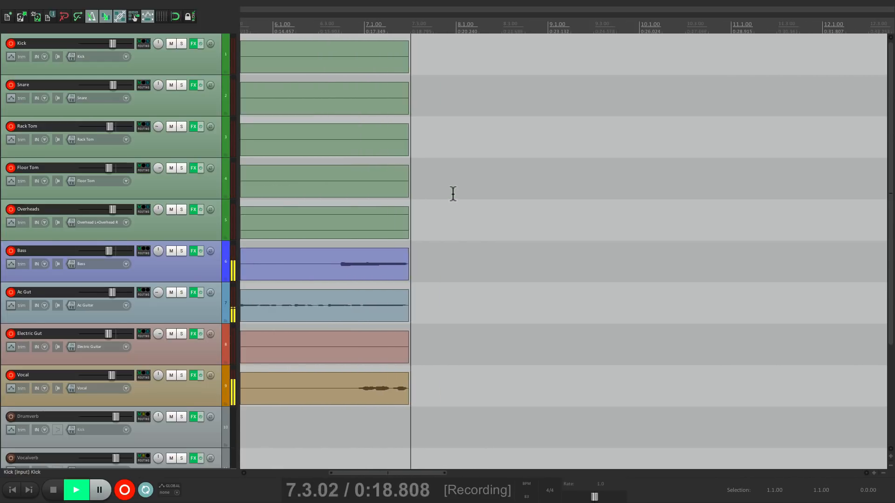
Monitor the track levels in the mixer during the take and stop the recording after the song ends
key(ctrl+m)
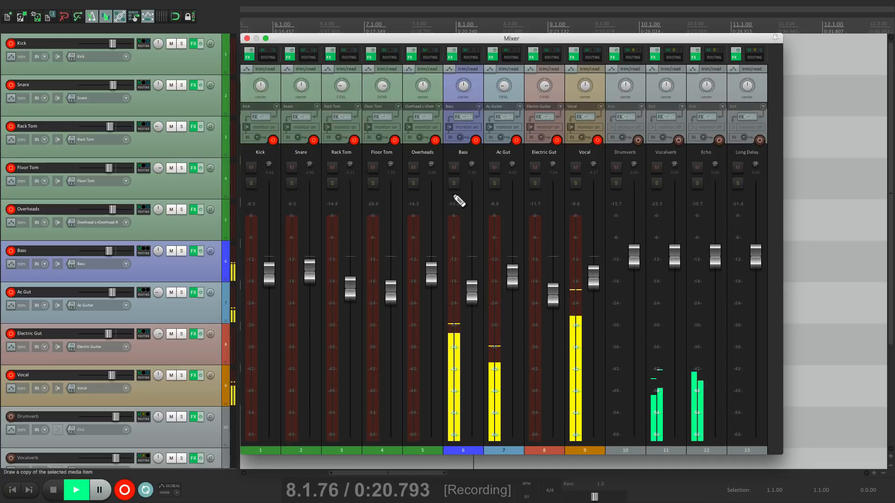
mouse_move(591, 279)
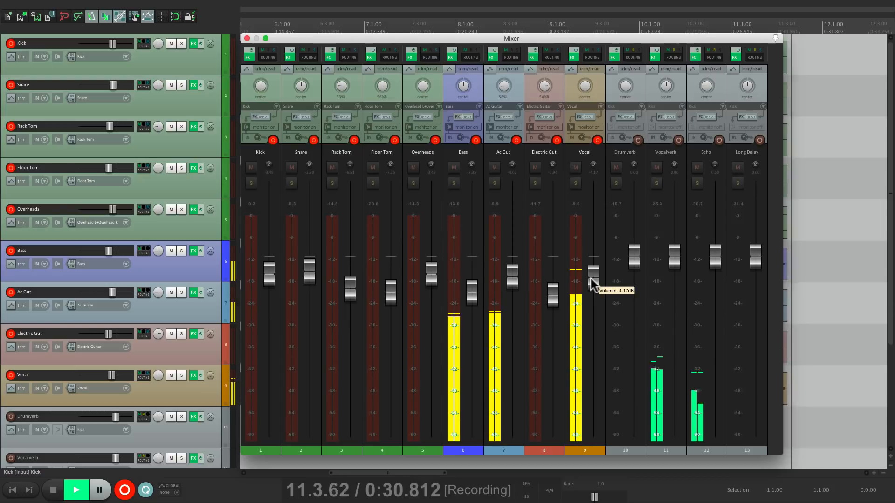
key(ctrl+m)
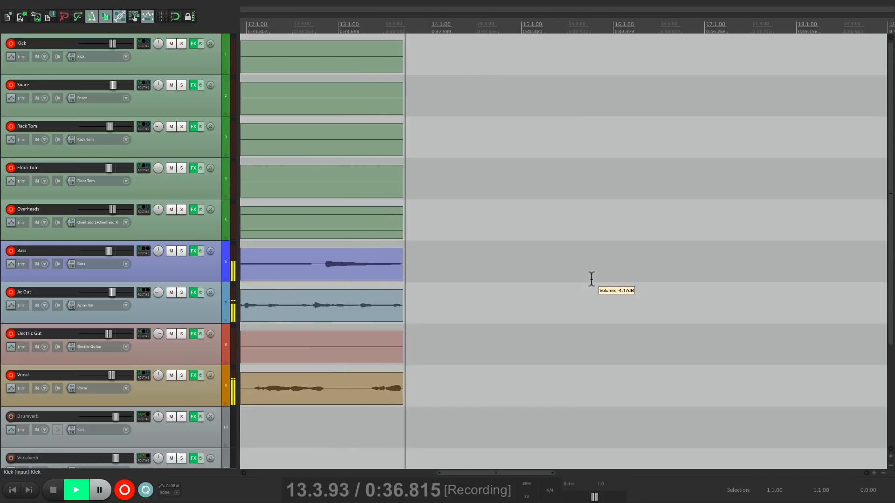
key(ctrl+m)
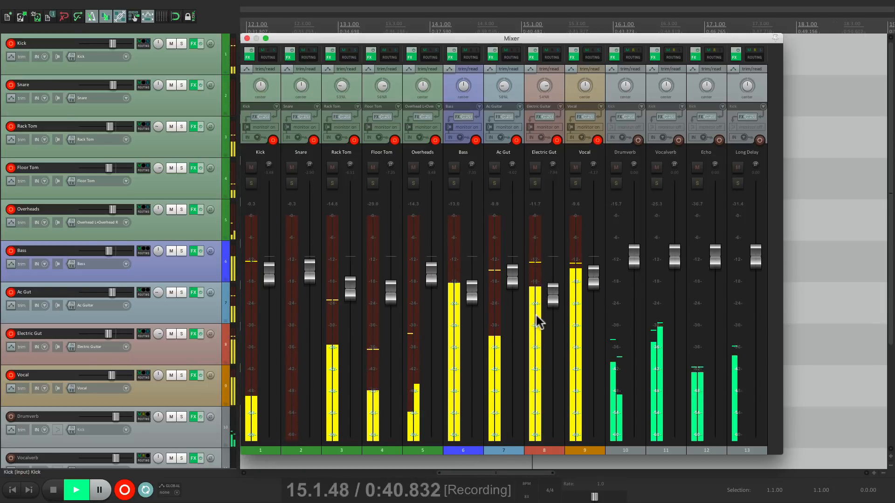
mouse_move(554, 299)
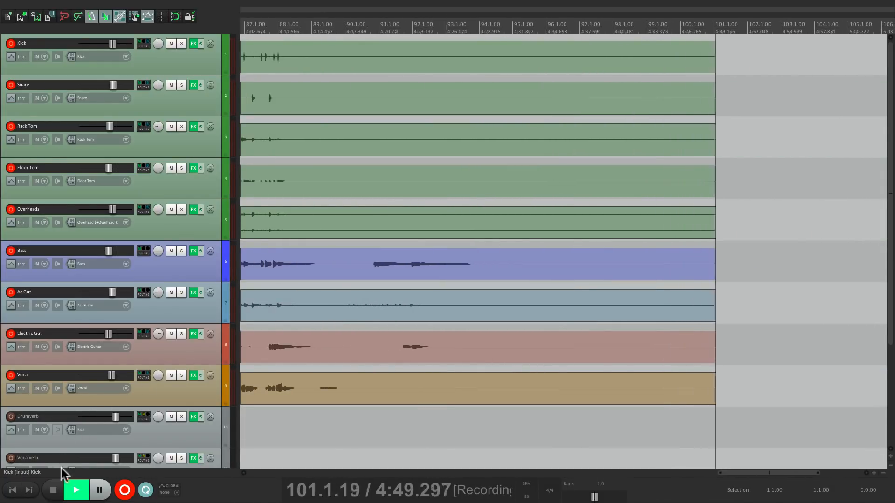
click(54, 493)
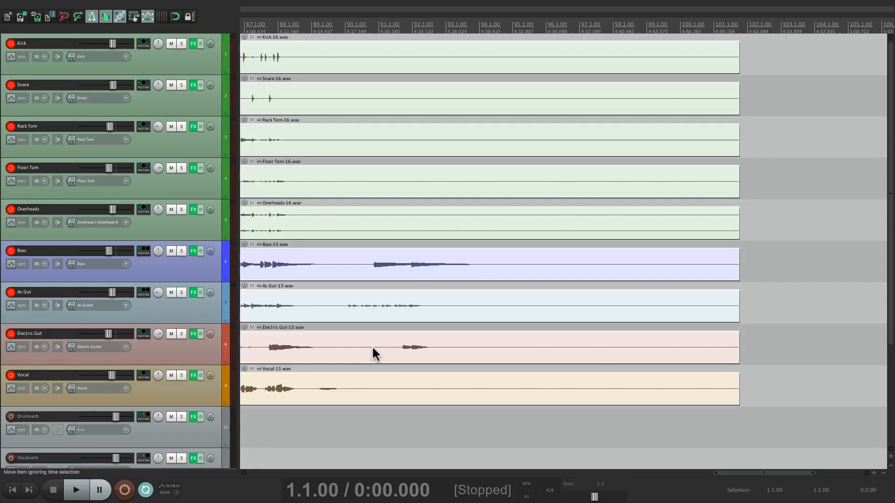
scroll(479, 284, left, 20)
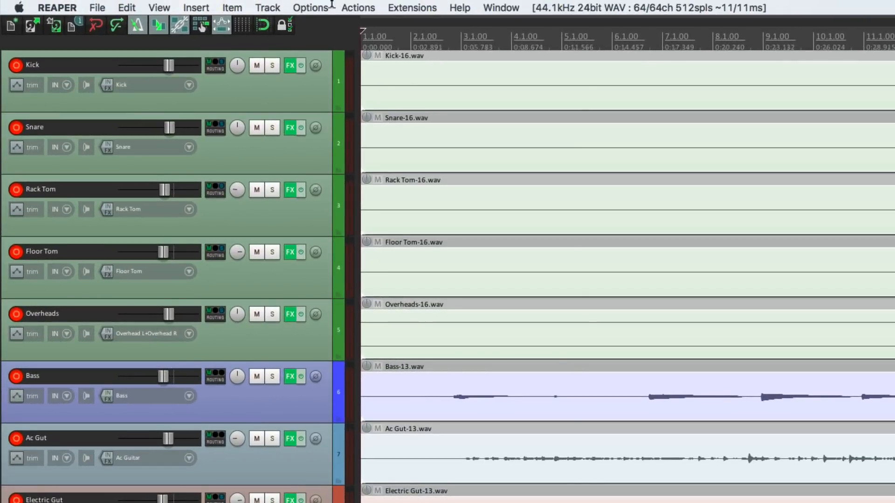
Check the record mode and the setting for new recordings that overlap existing media items
click(310, 7)
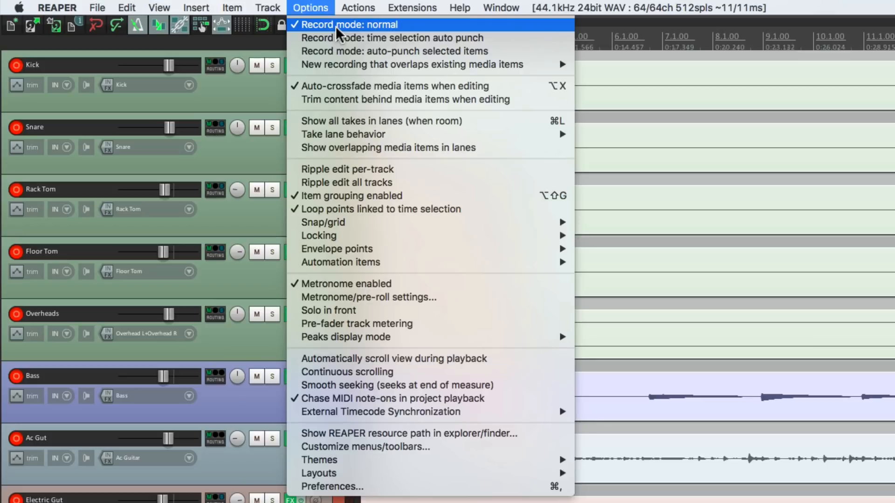
mouse_move(320, 72)
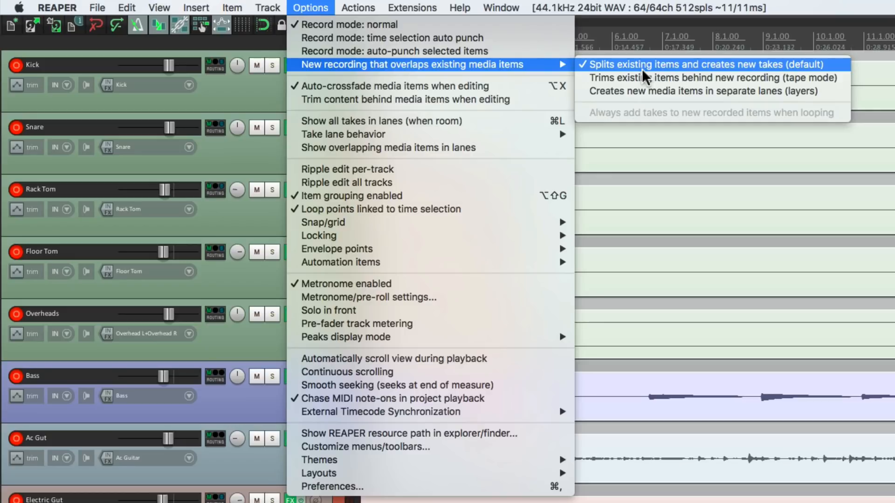
click(293, 7)
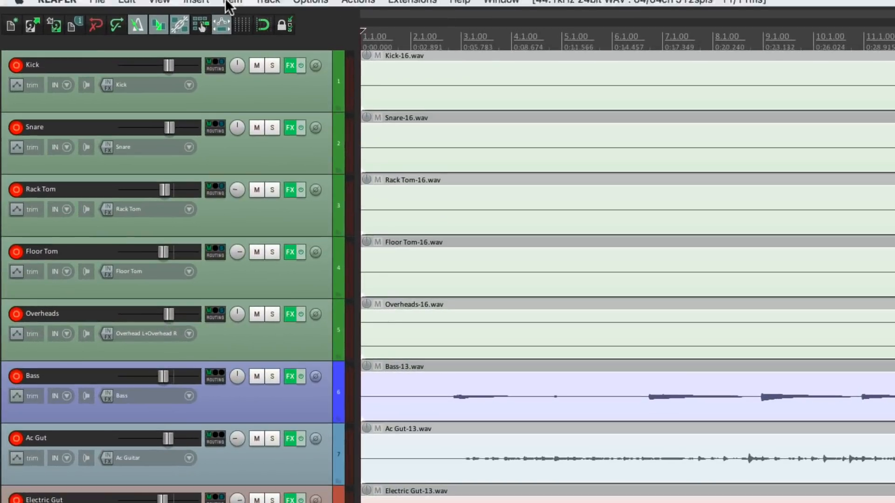
Save the project and record a second take over the first one on all armed tracks
click(98, 7)
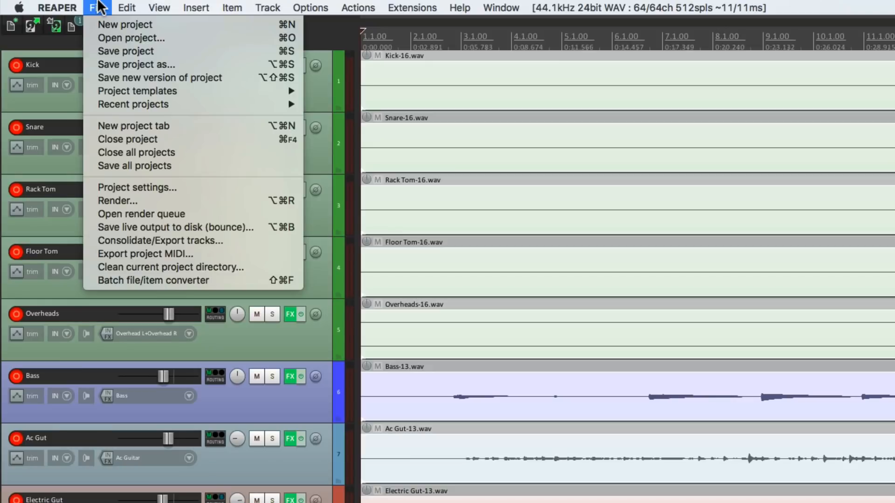
click(95, 56)
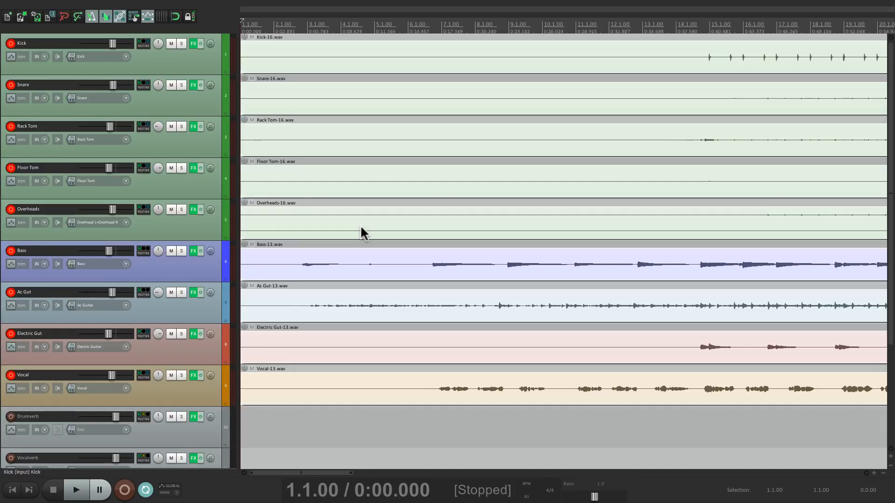
key(ctrl+r)
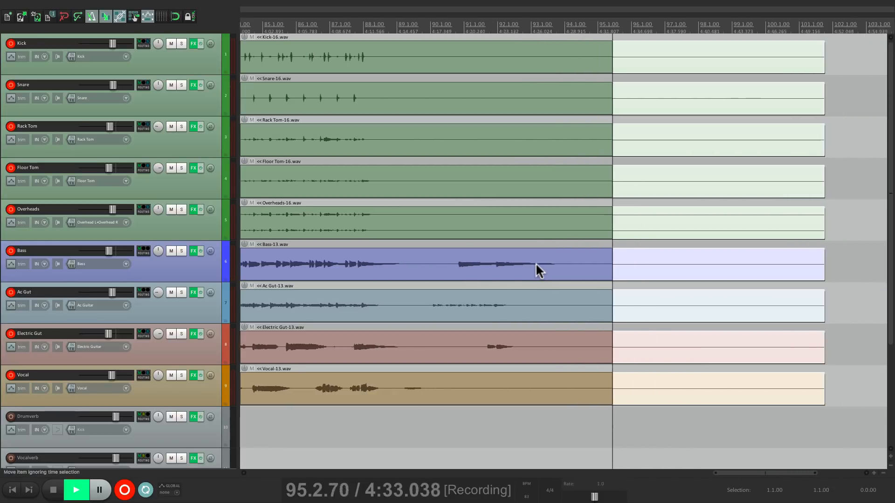
key(space)
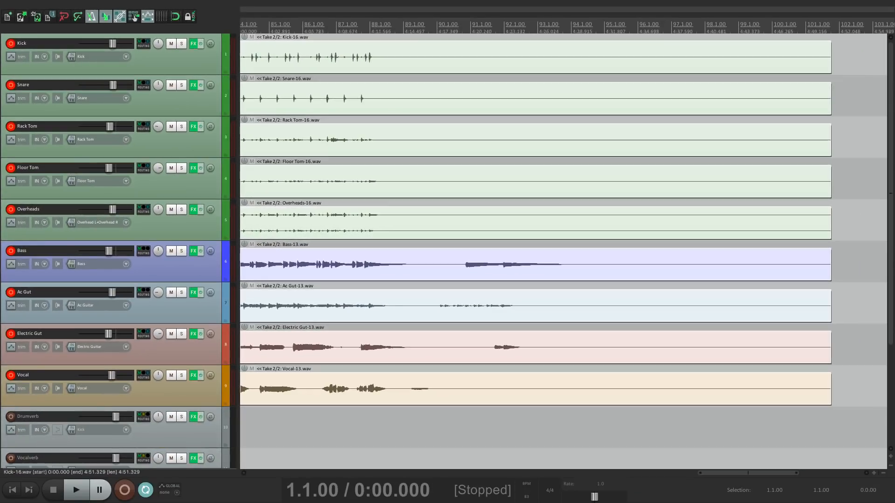
scroll(507, 209, left, 15)
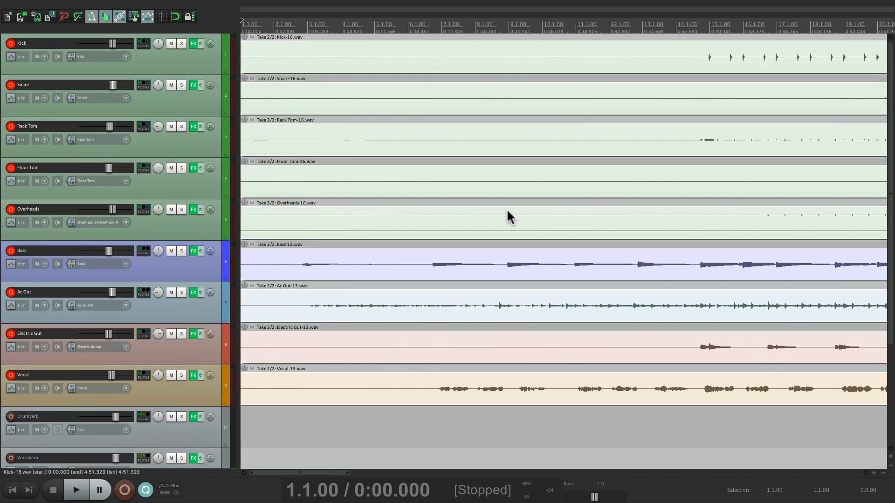
Record a third take from the project start on all armed tracks and disarm the tracks
key(ctrl+r)
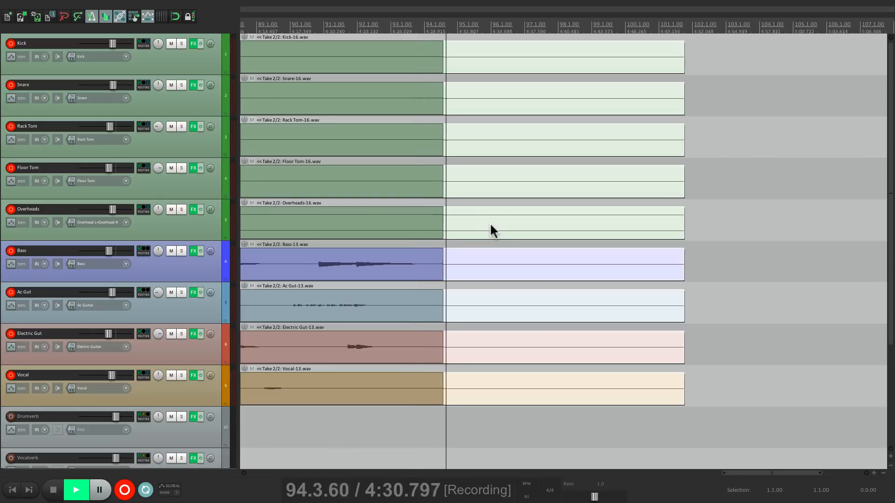
key(space)
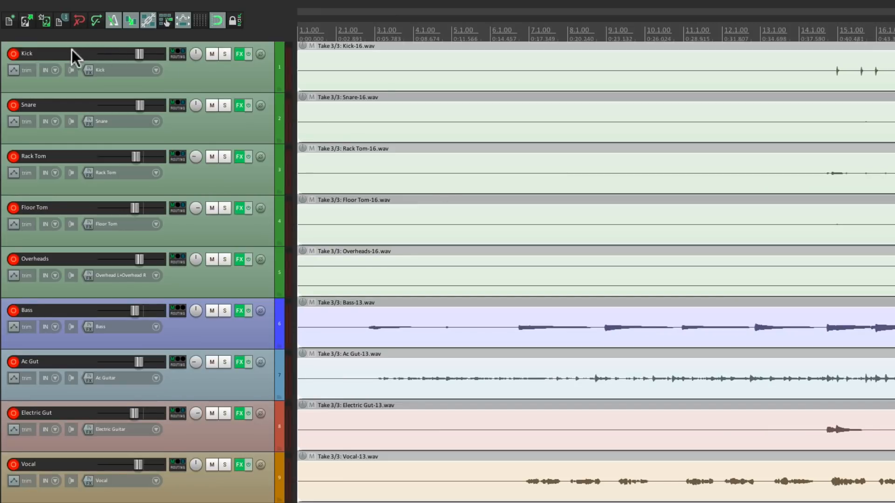
click(14, 54)
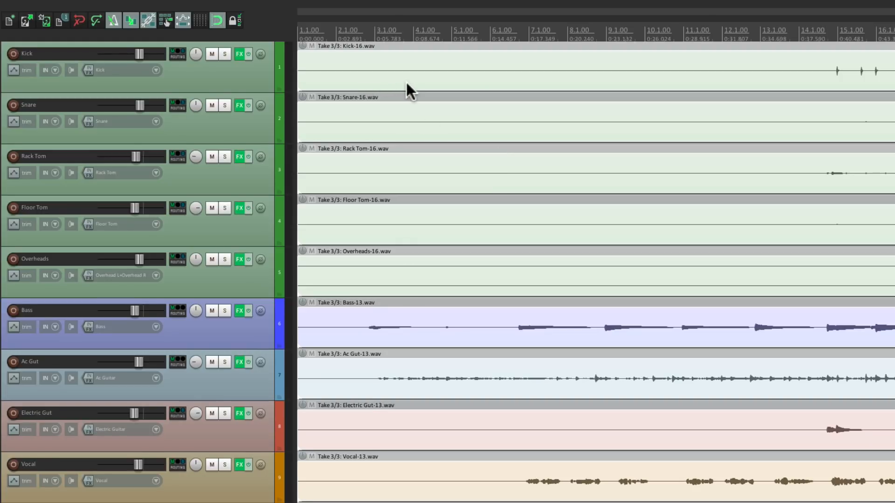
Play back the newest take from about bar 6 and stop after a few bars
click(499, 29)
key(space)
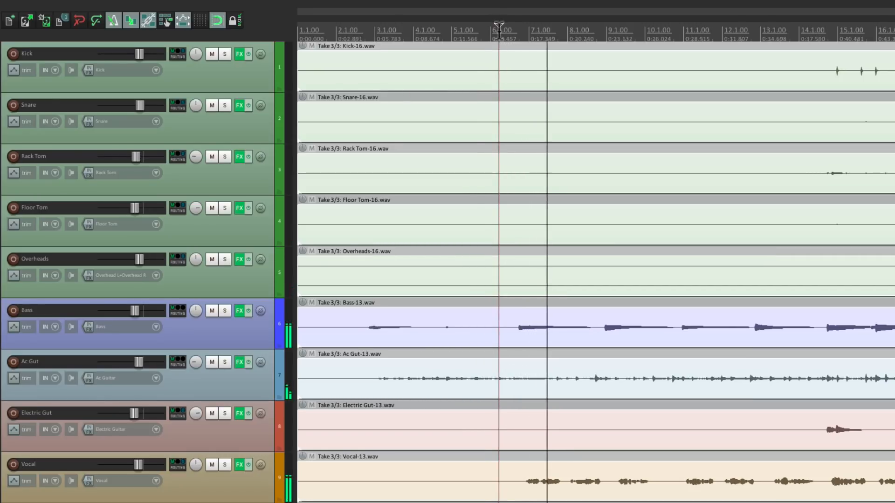
key(space)
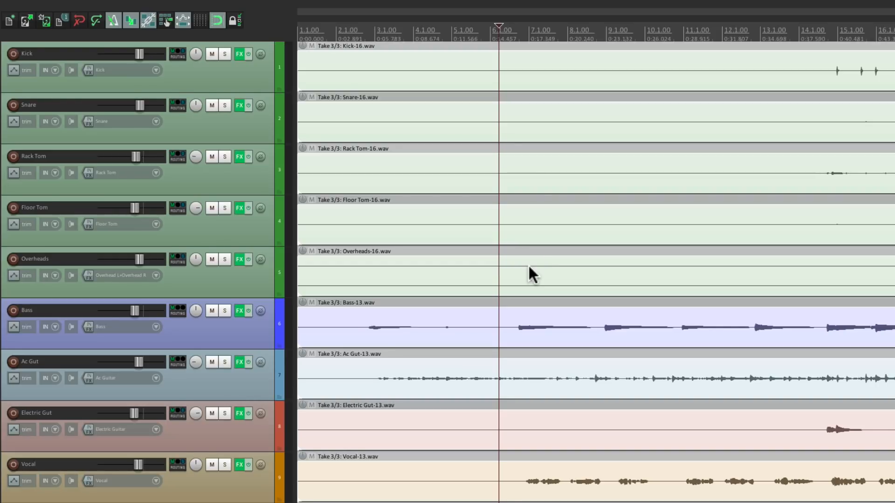
Select the items from Kick to Vocal and switch them together through takes 1 and 2 back to take 3
click(511, 59)
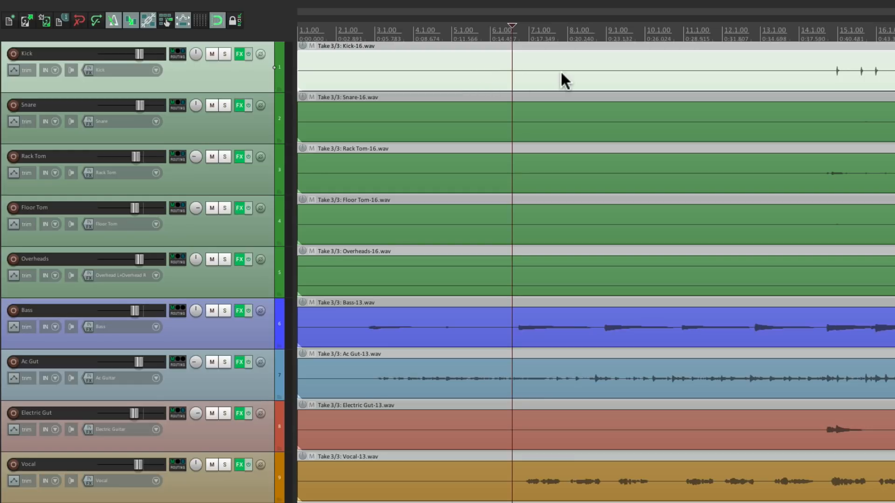
click(551, 114)
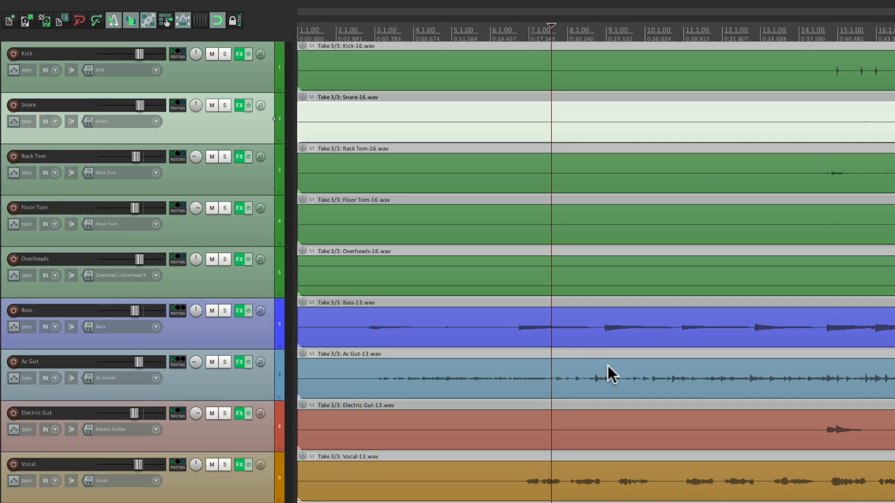
click(576, 66)
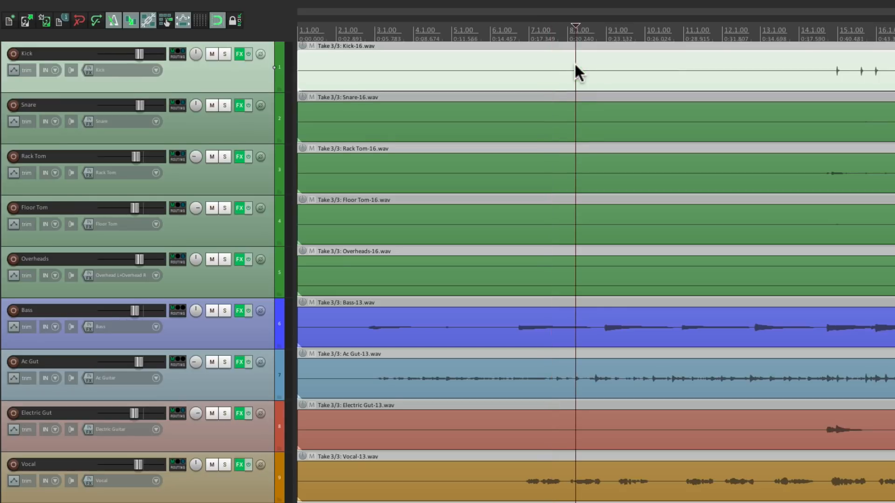
key(shift)
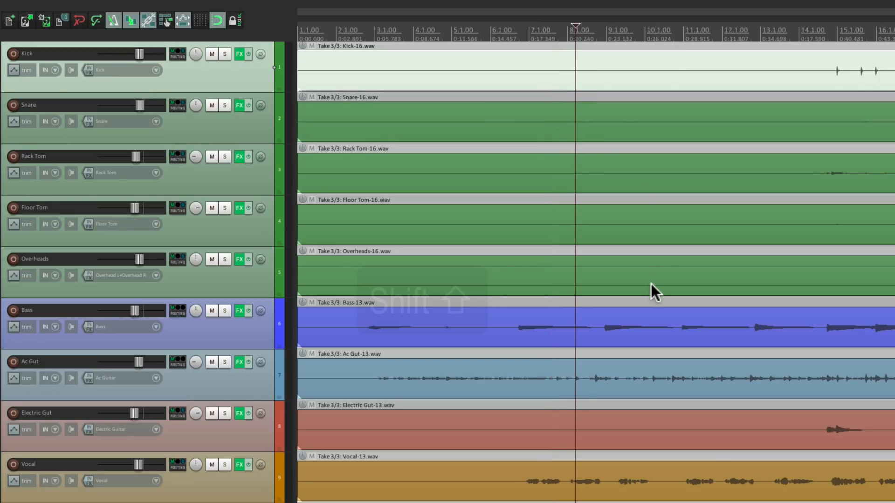
shift+click(616, 474)
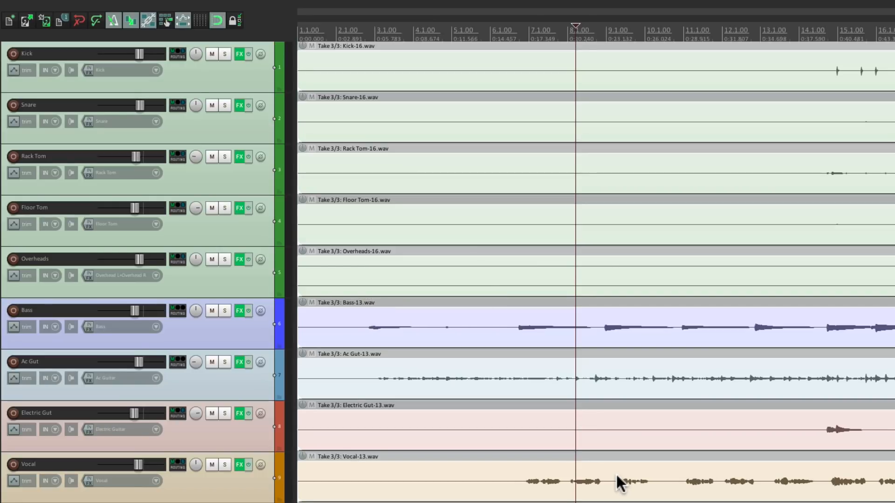
key(t)
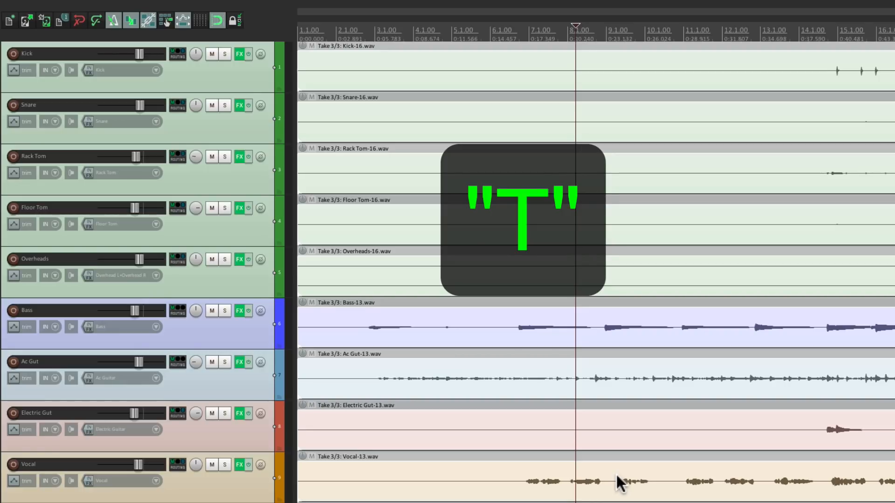
key(t)
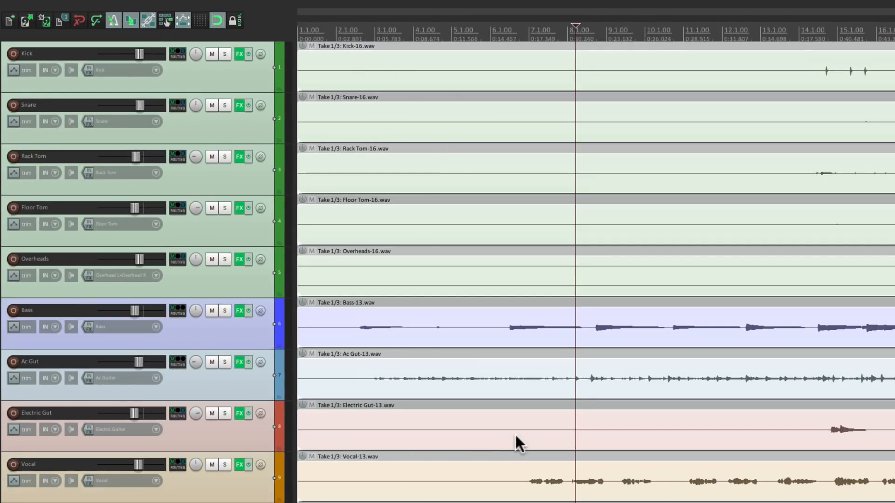
key(t)
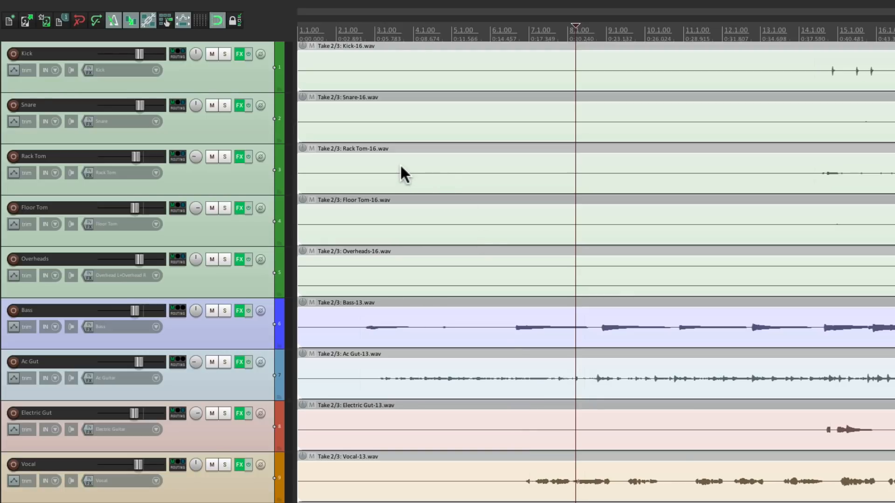
key(t)
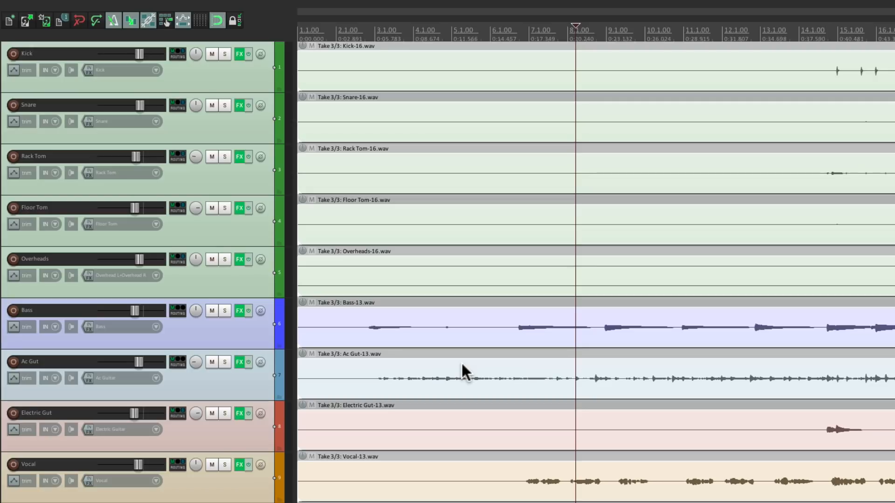
Group all items from Kick to Vocal and enable the option that selecting one item selects the group
click(539, 71)
shift+click(563, 480)
key(g)
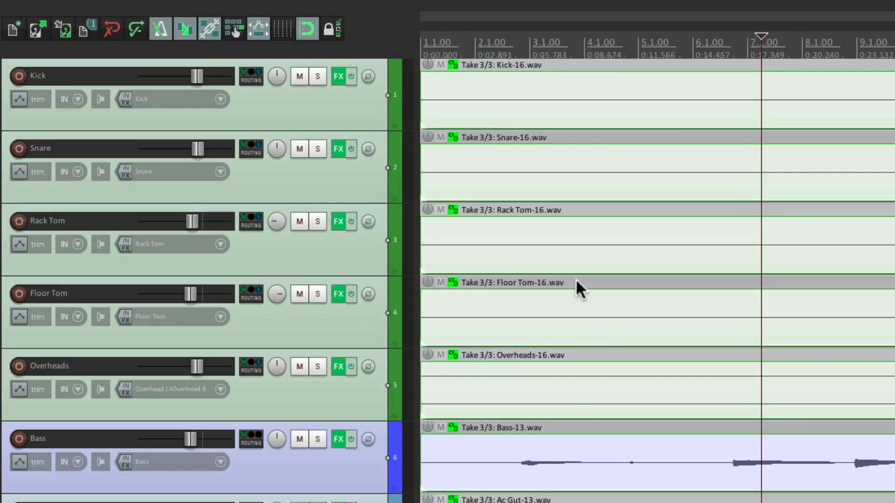
right_click(205, 27)
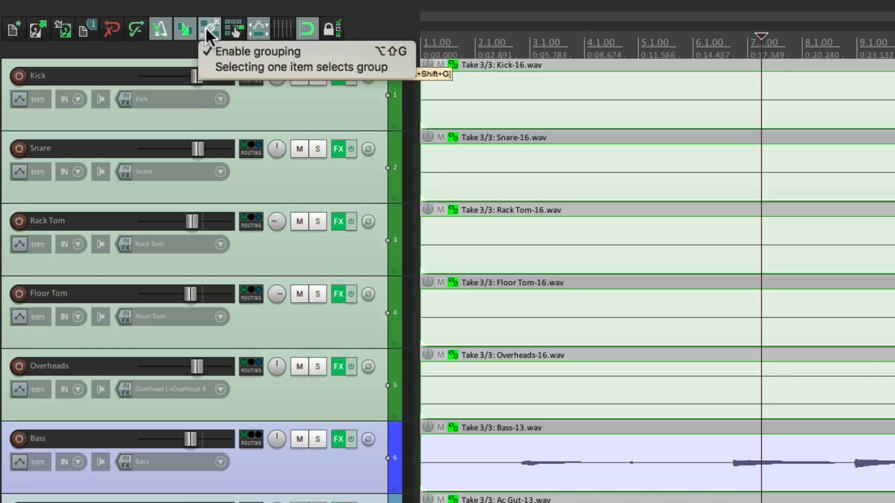
click(207, 62)
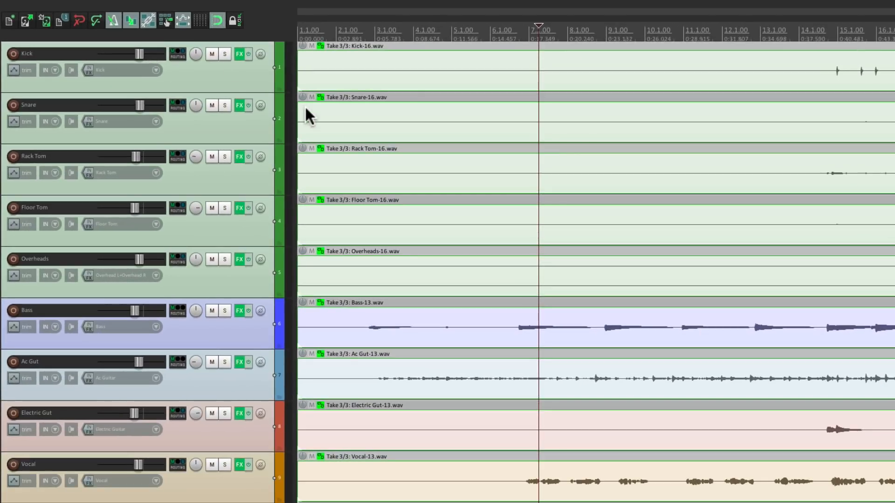
Test the item grouping by deselecting everything and selecting only the Kick item, then clearing the selection and selecting only the Snare item
click(427, 98)
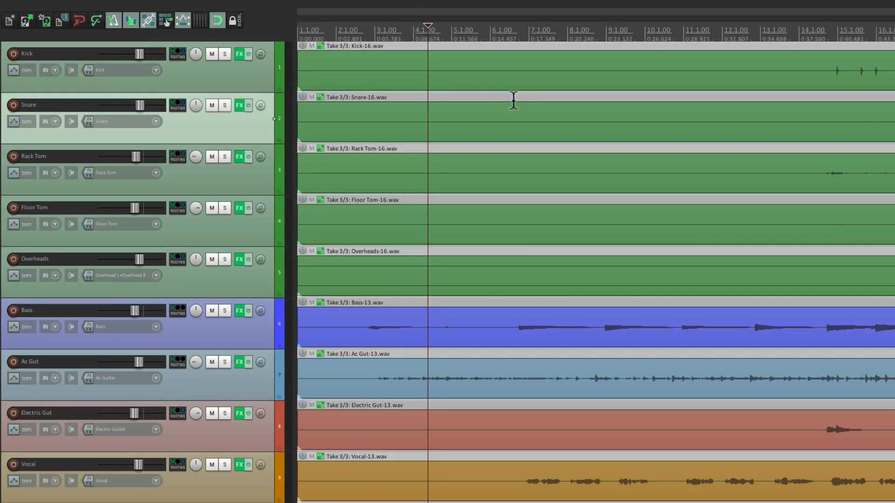
click(633, 65)
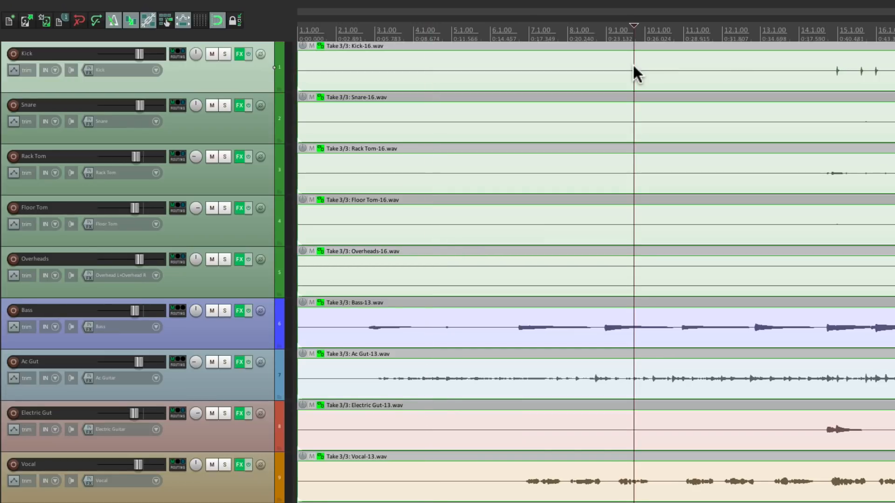
click(660, 85)
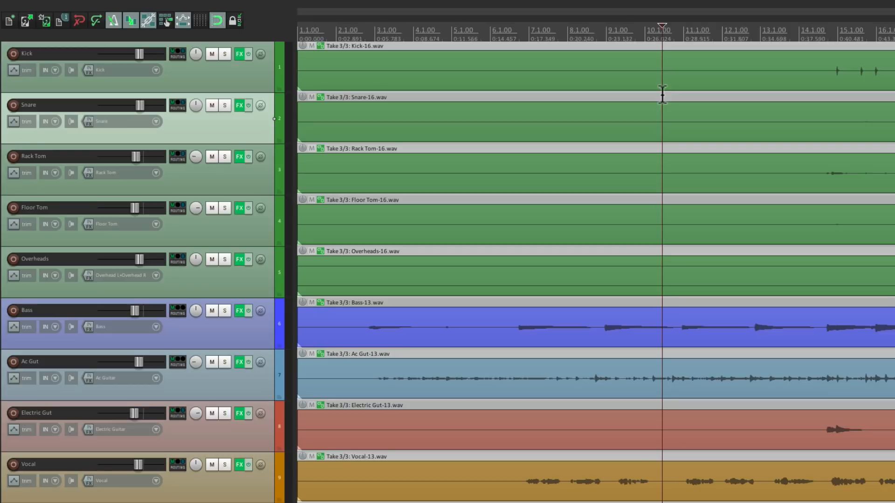
click(520, 110)
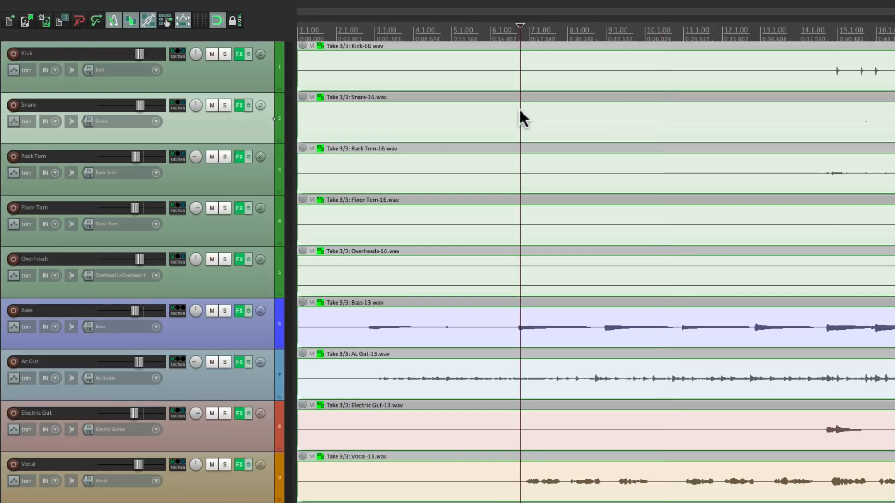
Switch the grouped items together through takes 1 and 2 and back to take 3
key(t)
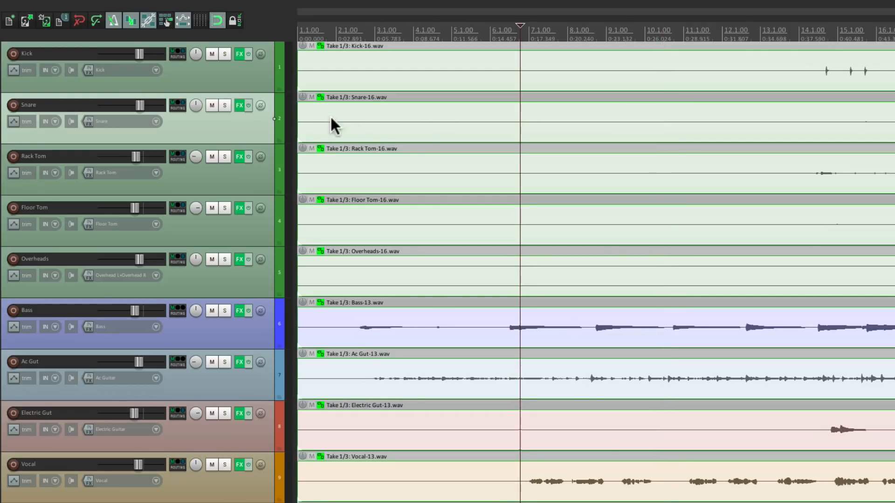
key(t)
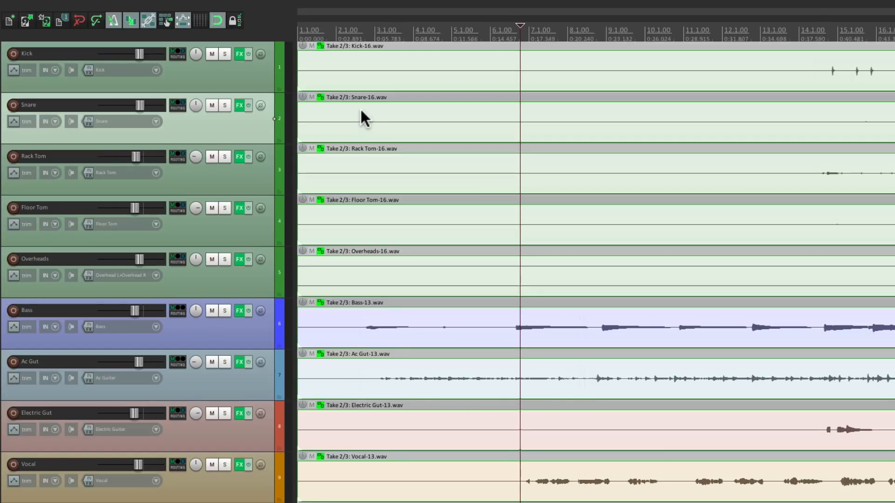
key(t)
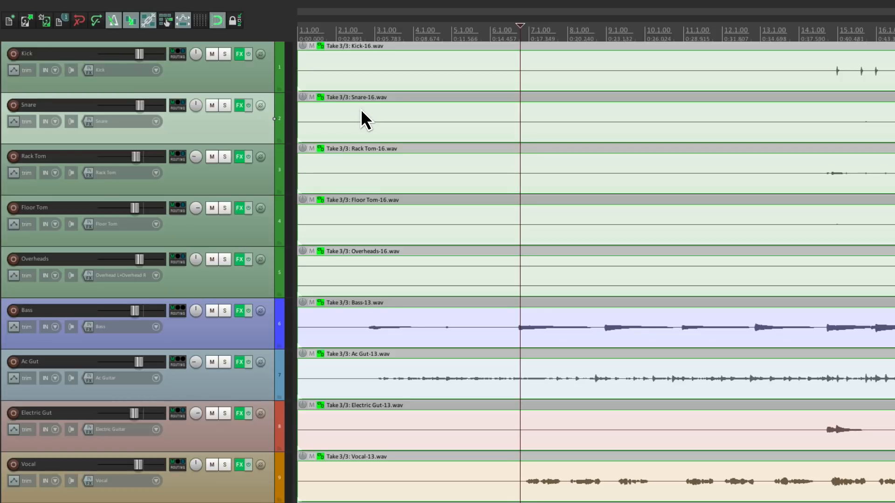
Place the edit cursor exactly at the start of bar 3, where the intro begins
scroll(402, 310, up, 3)
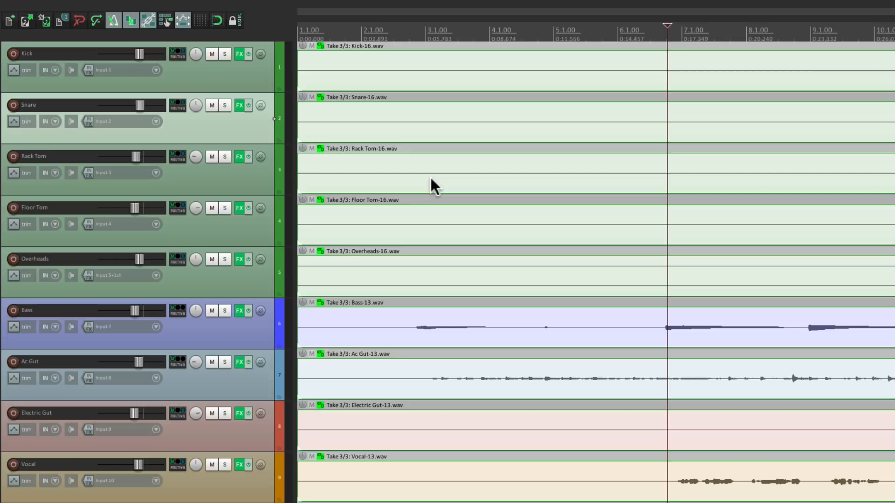
click(417, 29)
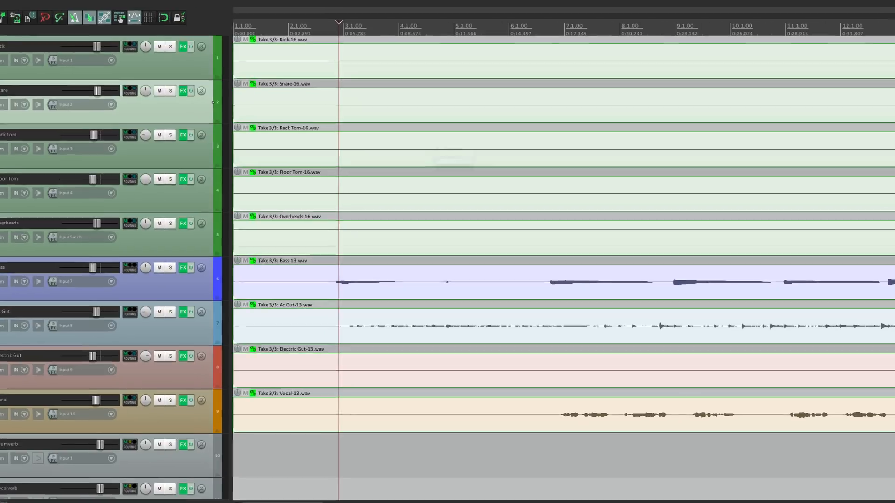
double_click(313, 492)
text(3)
key(Return)
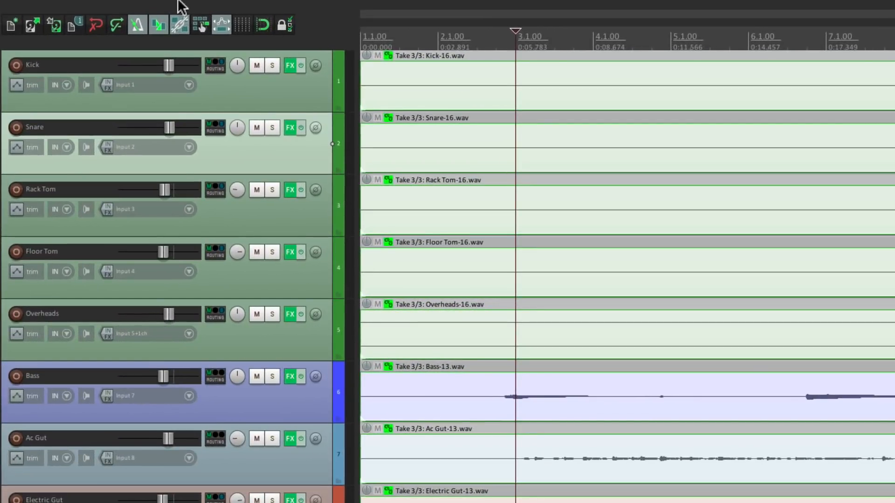
Add a marker named Intro at position 3.1.00
mouse_move(119, 1)
click(184, 7)
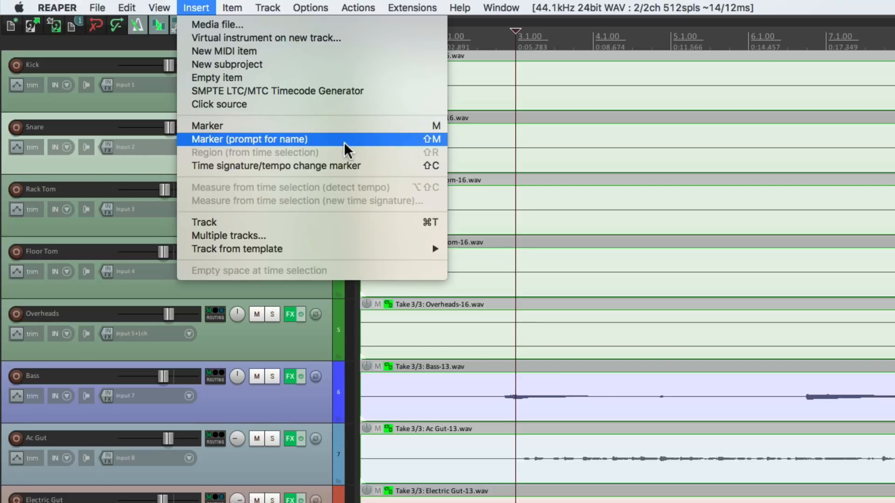
click(191, 7)
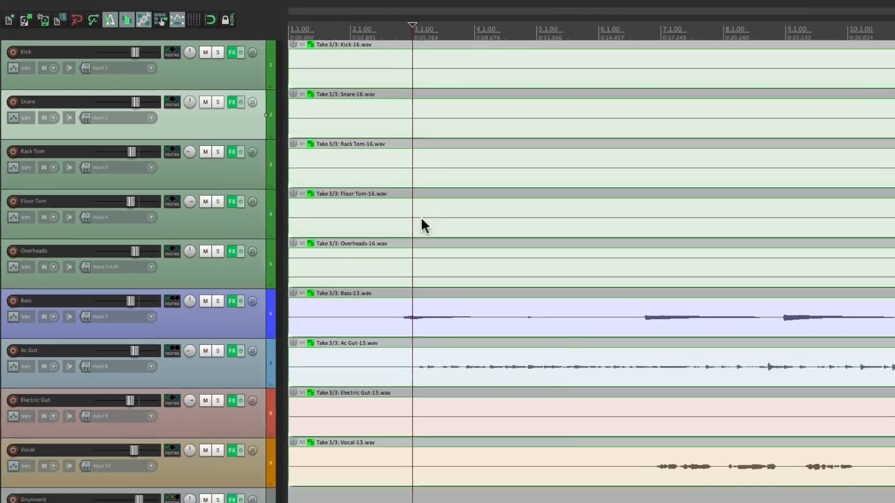
key(shift+m)
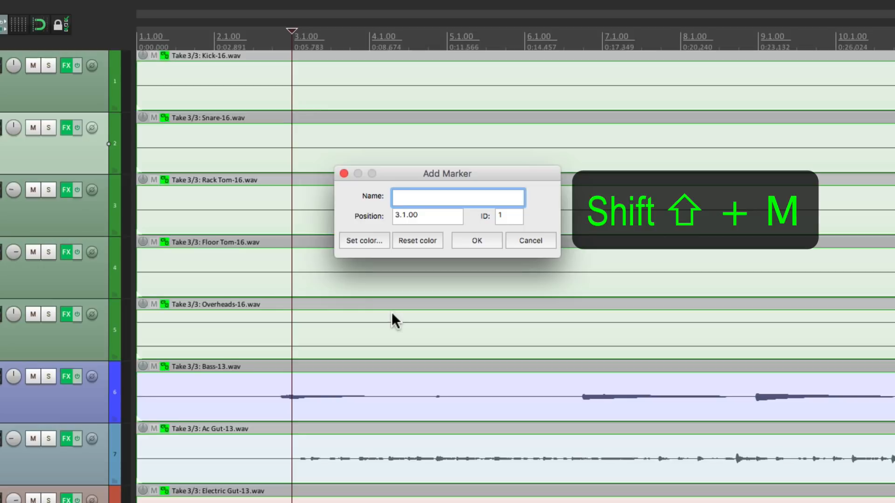
text(Intro)
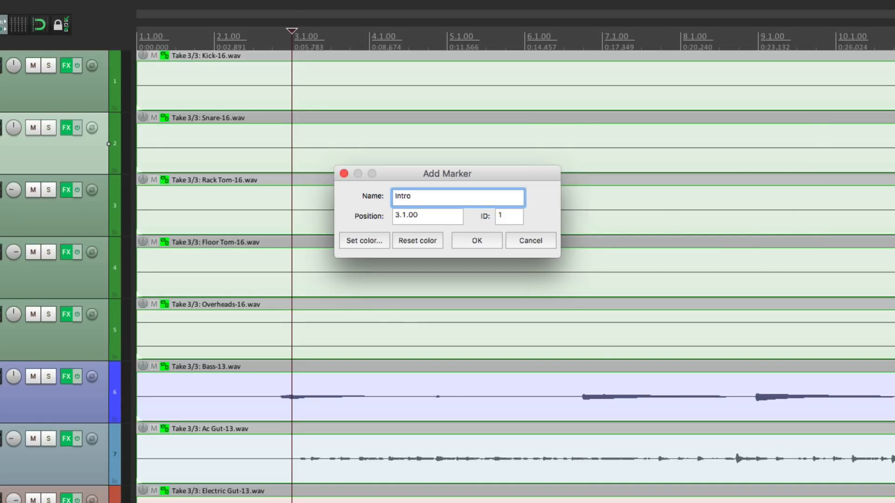
key(Return)
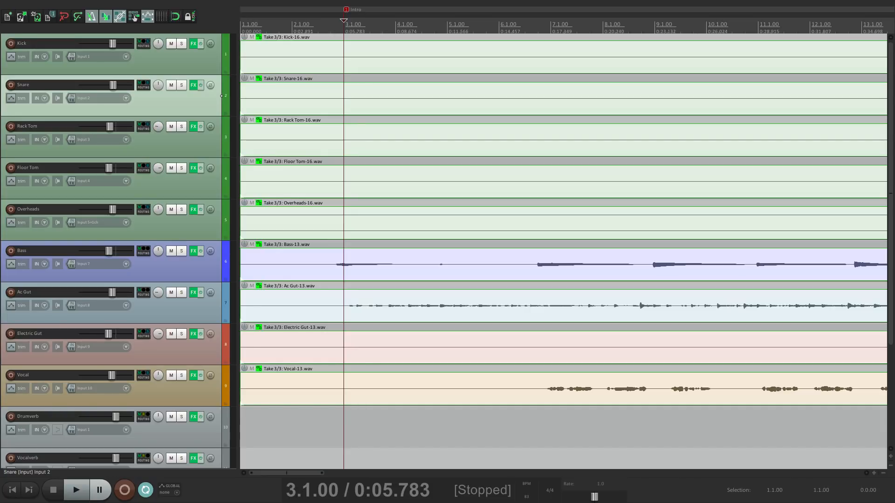
Play back from bar 6 to find where the first verse begins, and stop shortly before bar 7
click(499, 26)
key(space)
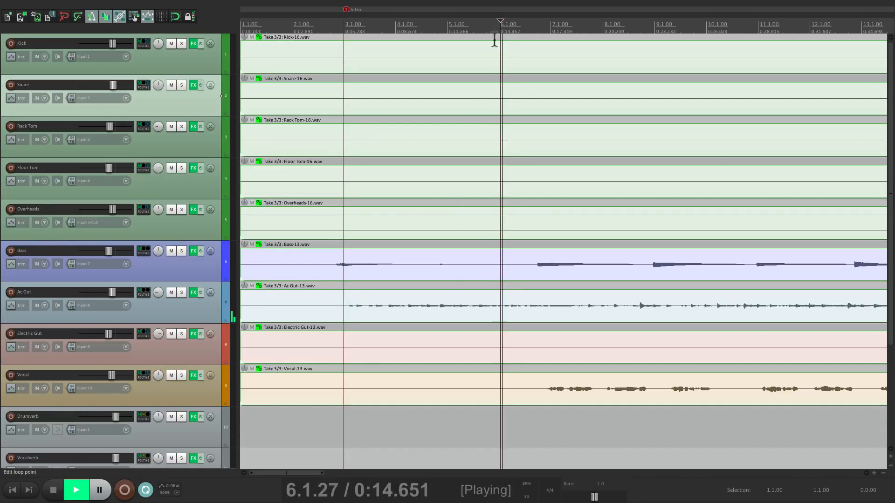
scroll(487, 74, up, 2)
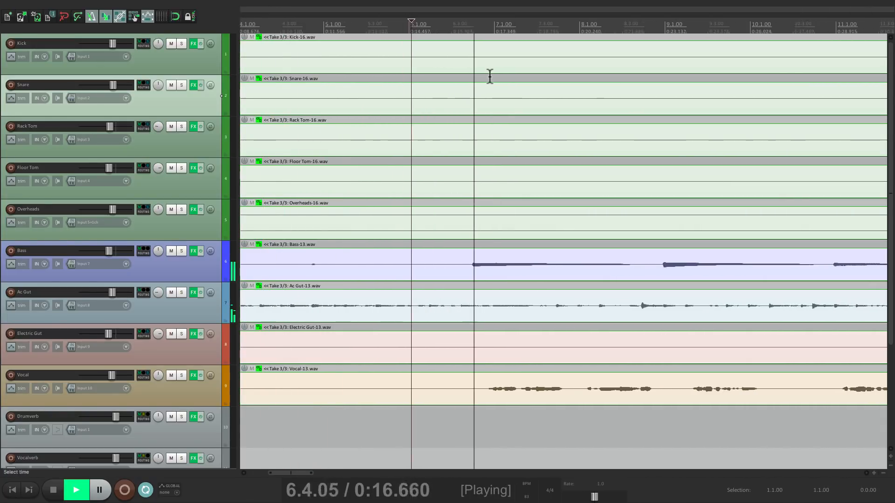
key(space)
Place the edit cursor at the start of bar 7 and add a marker named Verse 1a there
click(467, 24)
click(320, 489)
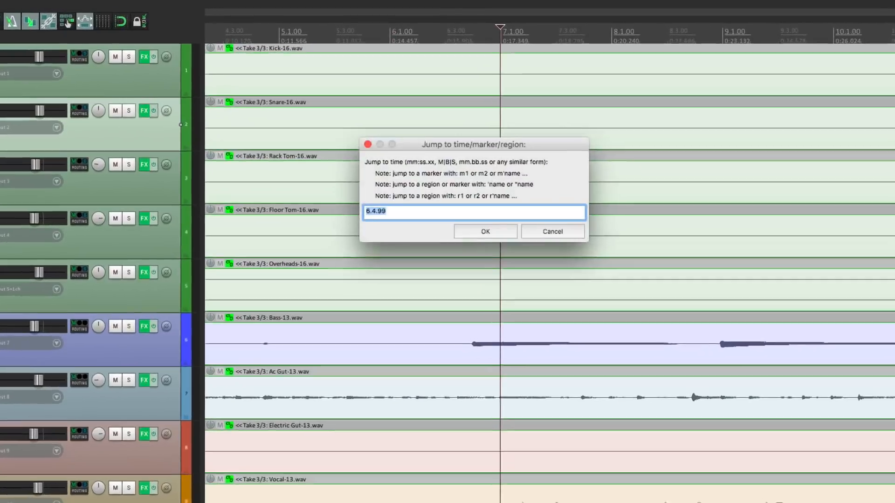
key(Return)
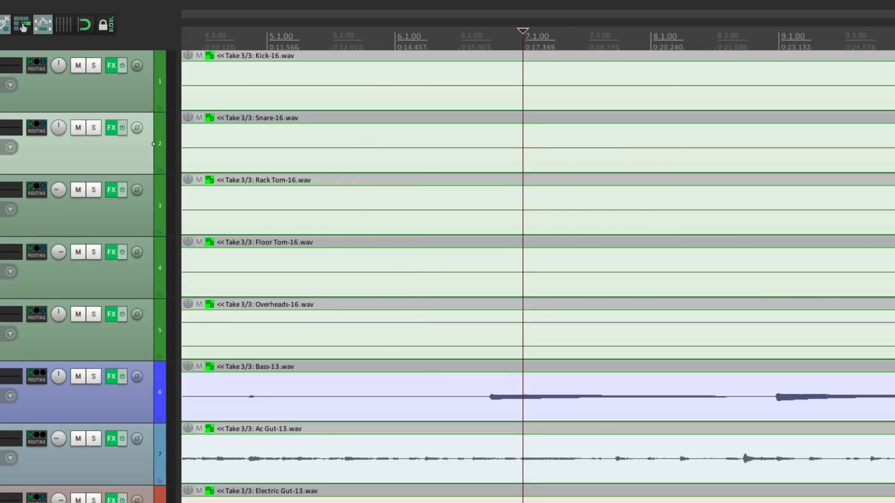
key(shift+m)
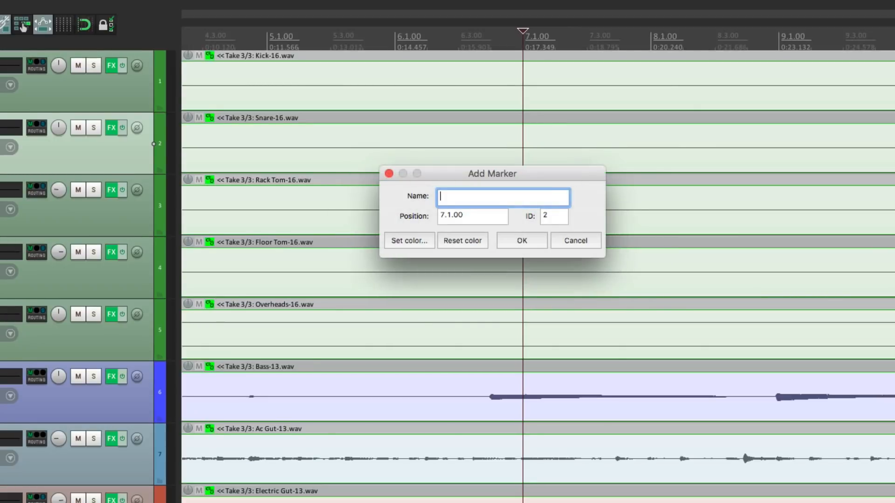
text(Verse 1a)
key(Return)
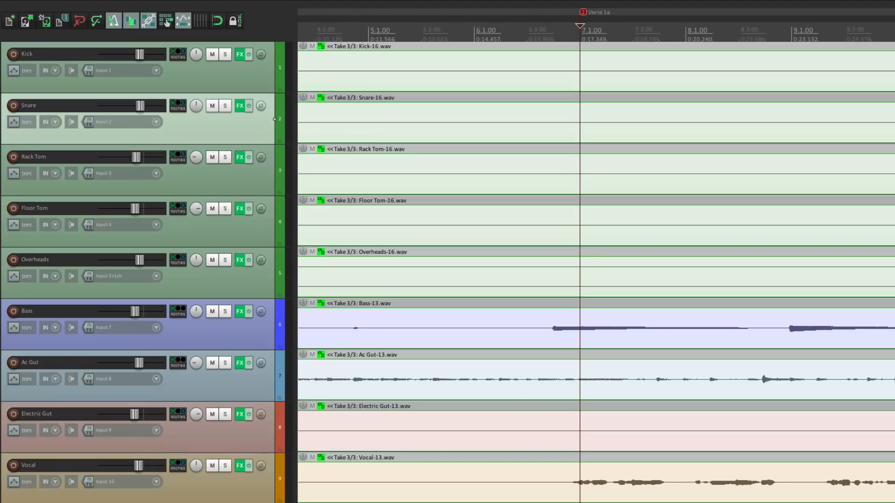
Jump between the Intro and Verse 1a markers, play from Intro, skip to Verse 1a during playback, and stop
scroll(560, 350, down, 4)
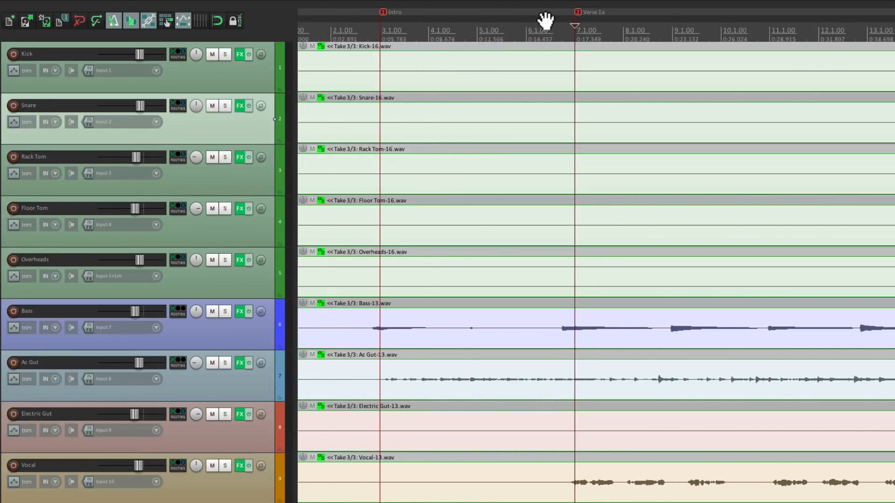
click(382, 12)
click(579, 12)
click(384, 13)
key(space)
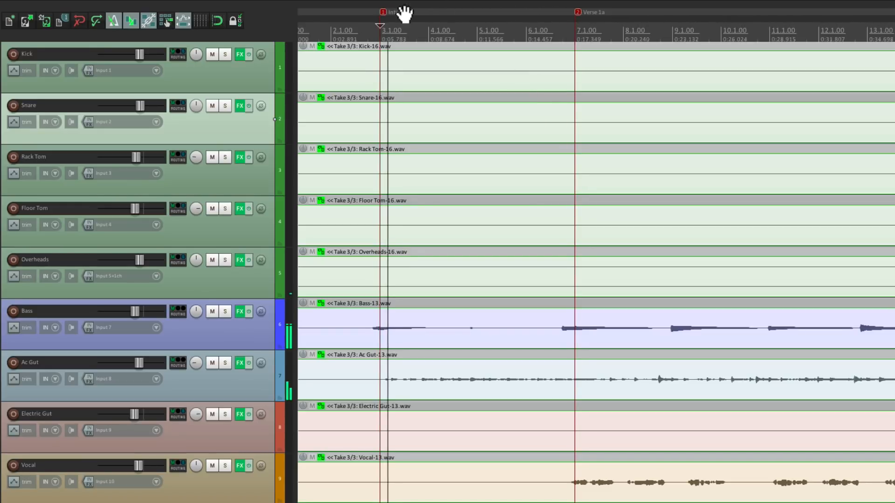
click(577, 12)
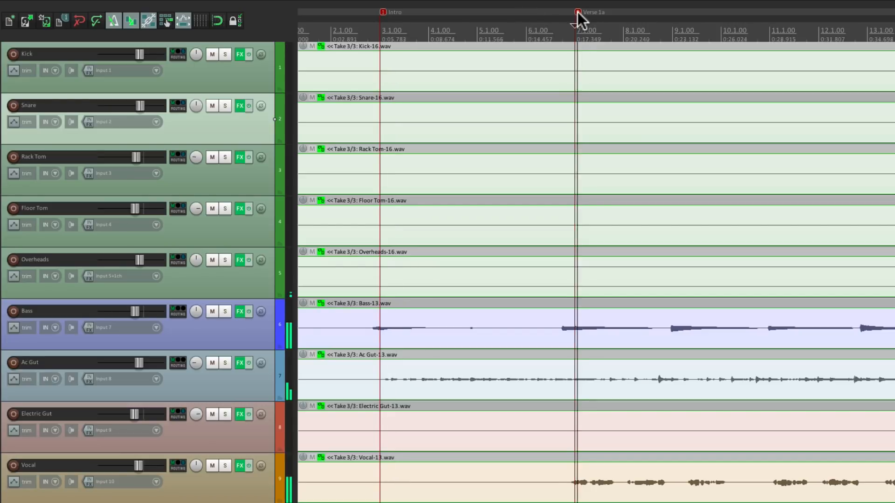
key(space)
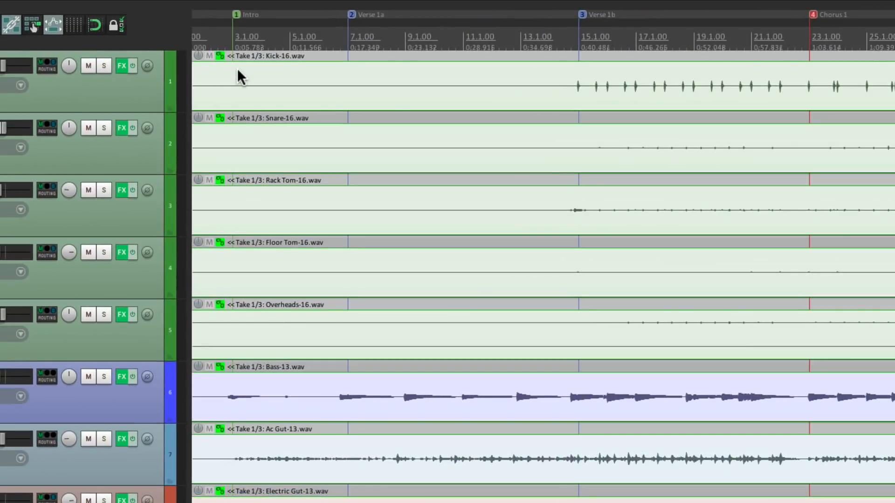
Examine the coloured section markers along the whole song, from Intro through the verses, choruses, bridge and solo to the Outro
scroll(387, 86, right, 5)
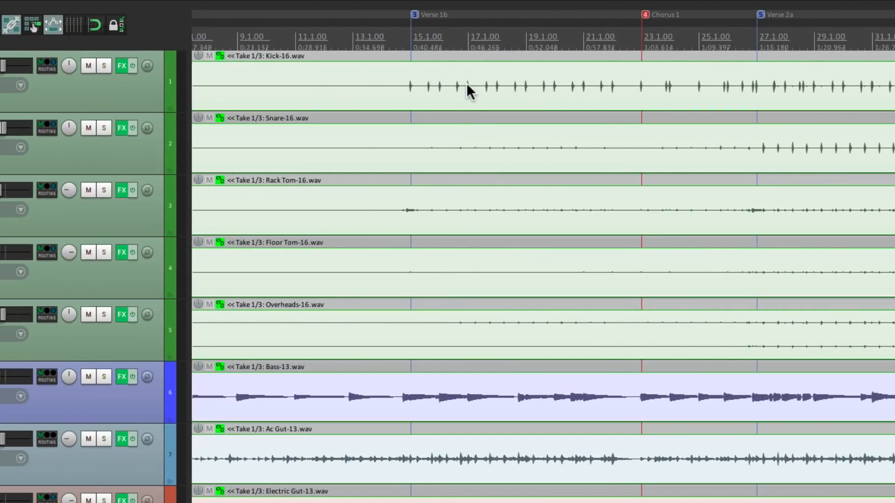
scroll(467, 88, right, 3)
scroll(468, 85, right, 3)
scroll(419, 80, right, 4)
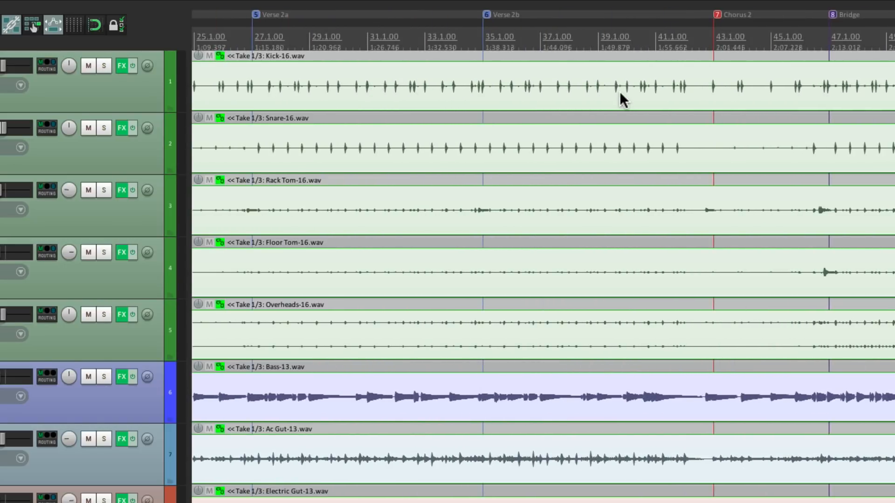
scroll(620, 92, right, 3)
scroll(429, 88, right, 6)
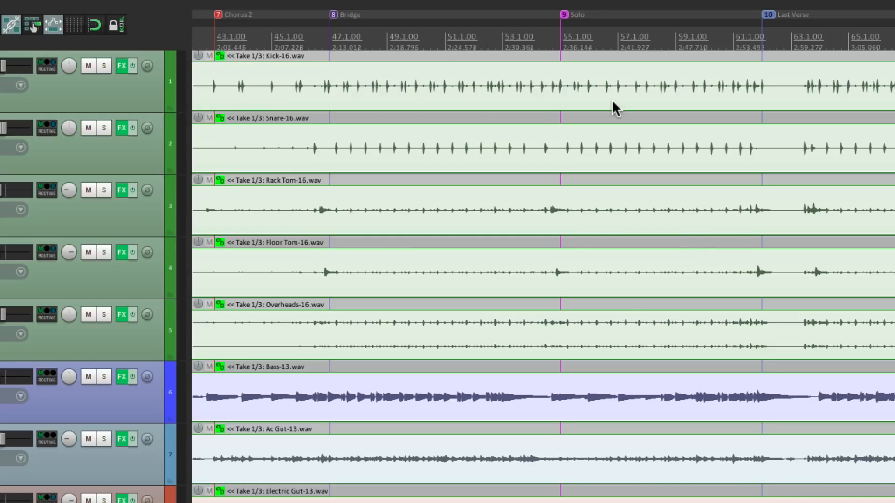
scroll(617, 99, right, 6)
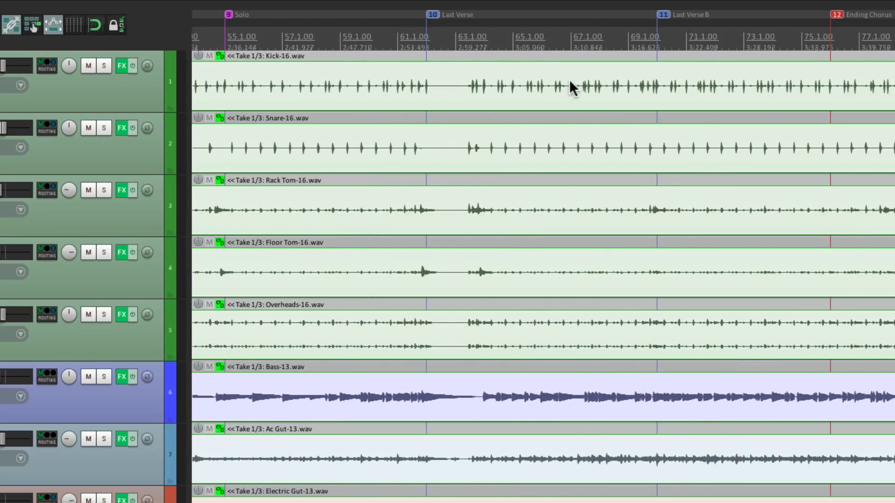
scroll(573, 88, right, 3)
scroll(531, 74, right, 3)
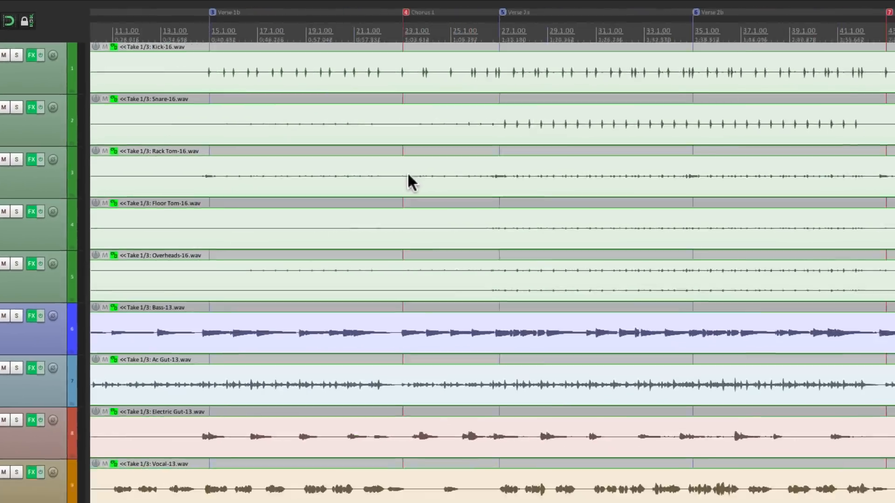
scroll(393, 174, down, 3)
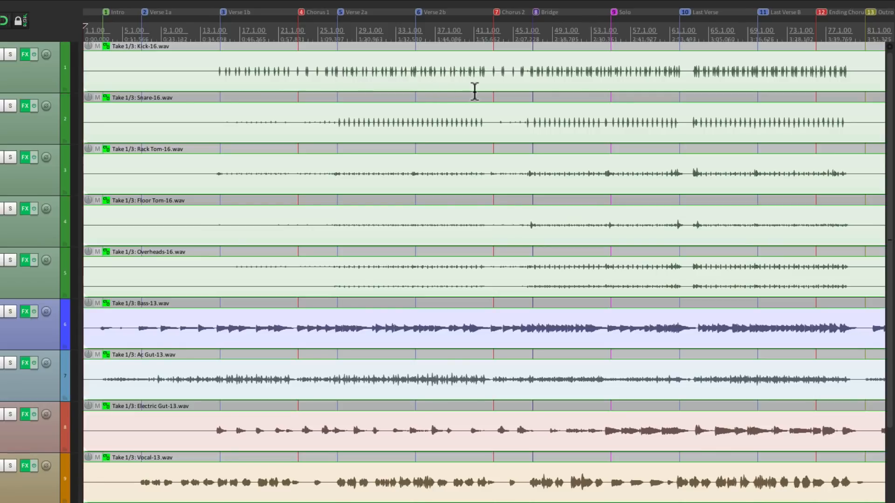
Open the Chorus 1 marker's properties to look at its colour choices, and close them without changing the colour
double_click(301, 13)
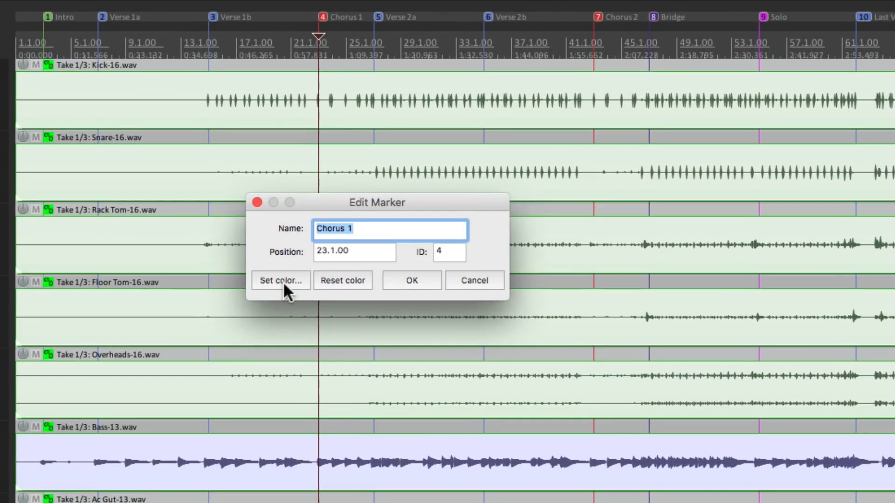
click(281, 280)
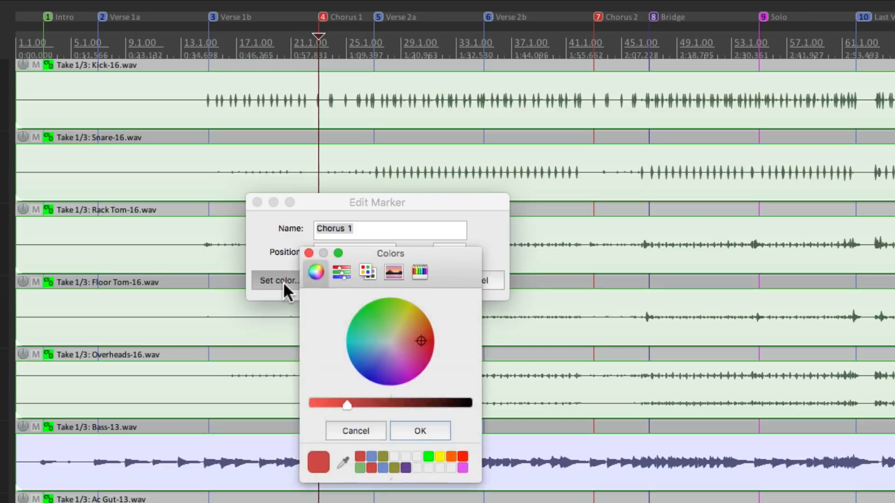
click(308, 253)
click(419, 280)
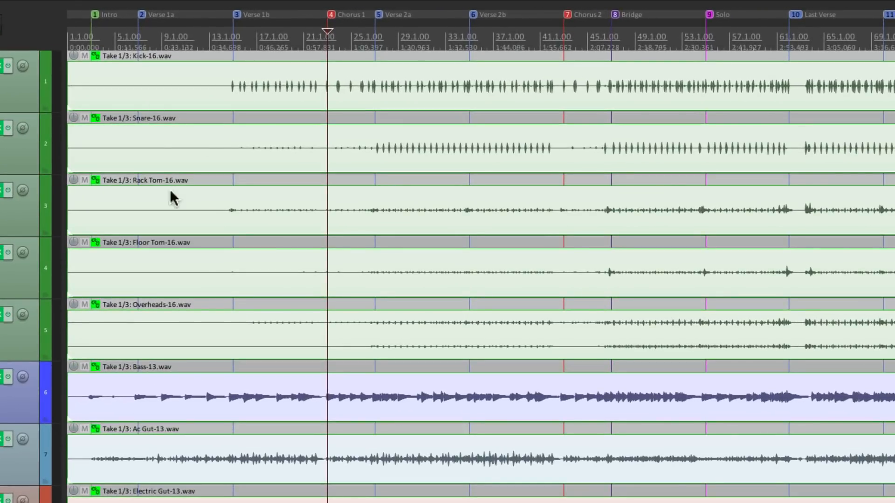
scroll(200, 263, up, 3)
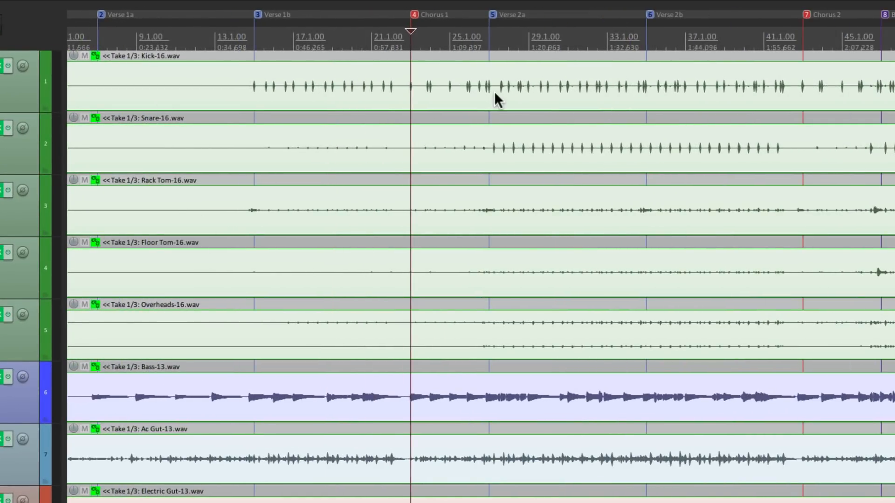
Split all grouped tracks at the Verse 2a marker, bar 27, and switch the section after the split to take 2
scroll(497, 136, up, 5)
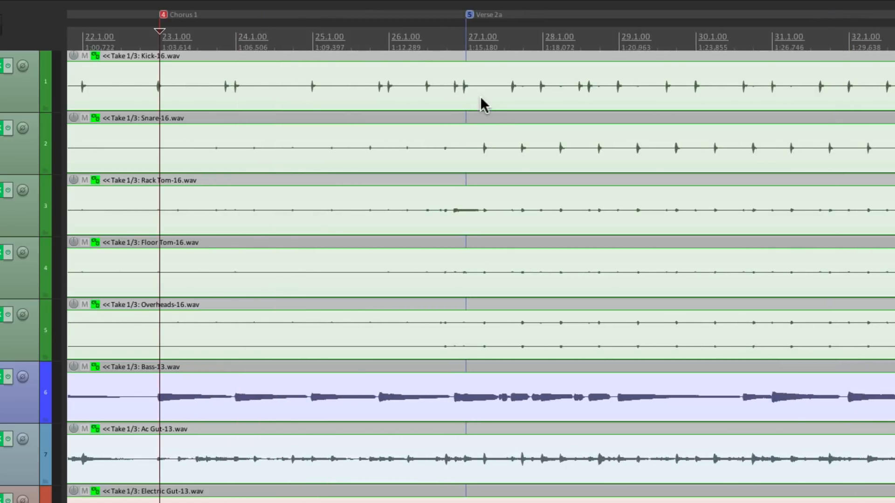
scroll(455, 98, up, 2)
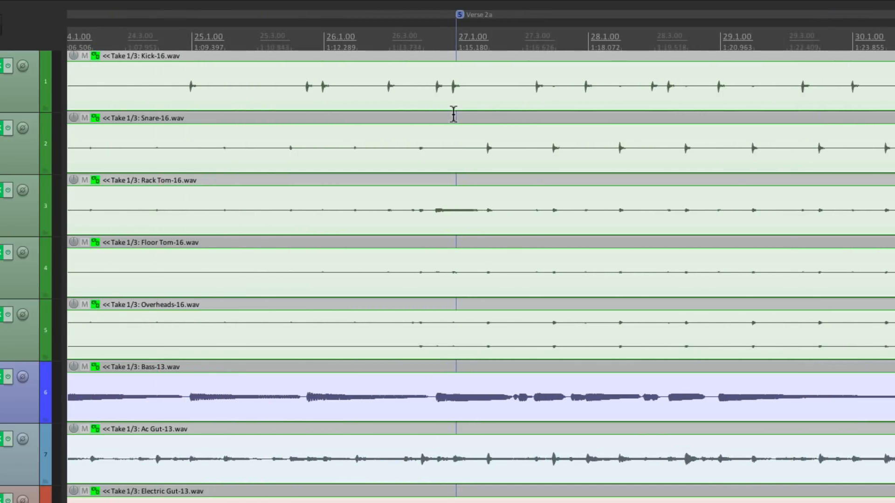
scroll(454, 113, up, 3)
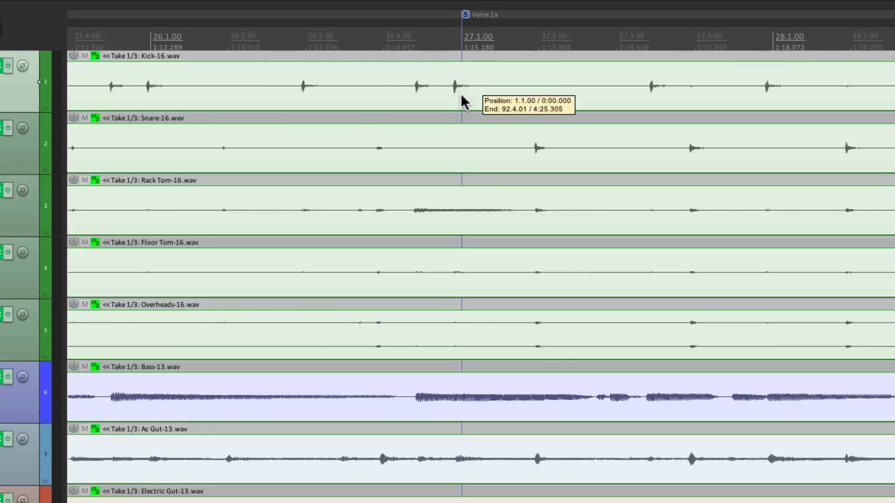
click(462, 99)
key(s)
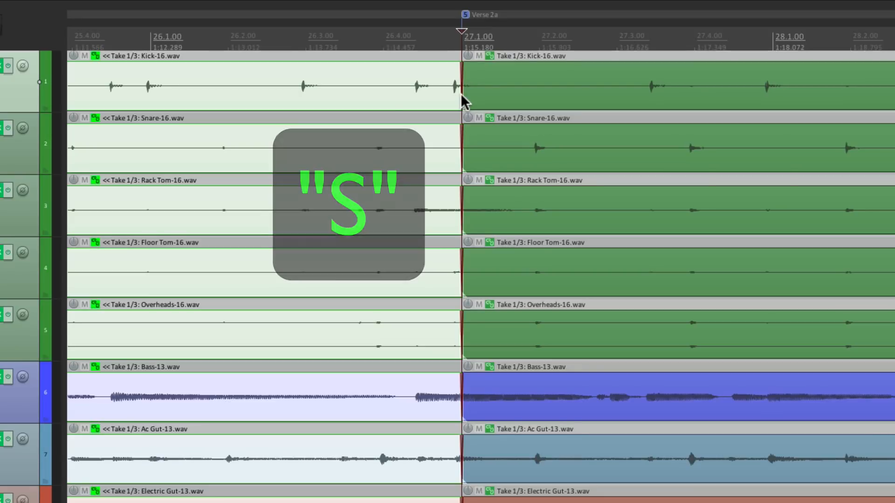
click(566, 69)
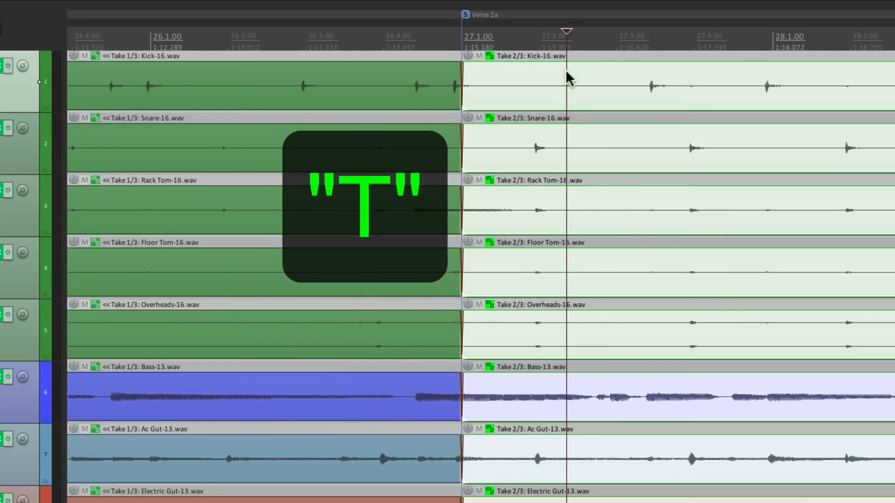
Split all grouped tracks at the Bridge marker, bar 47, and switch the section after the split to take 3
scroll(507, 90, down, 10)
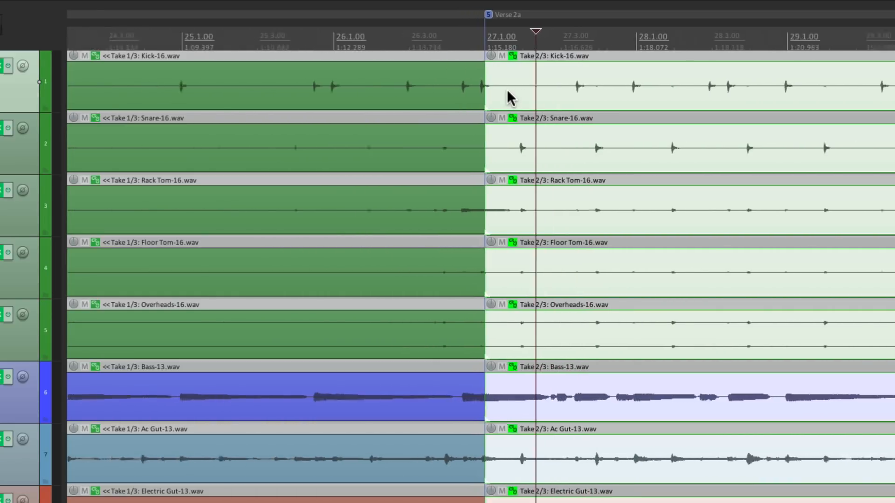
scroll(461, 172, down, 2)
scroll(462, 174, right, 5)
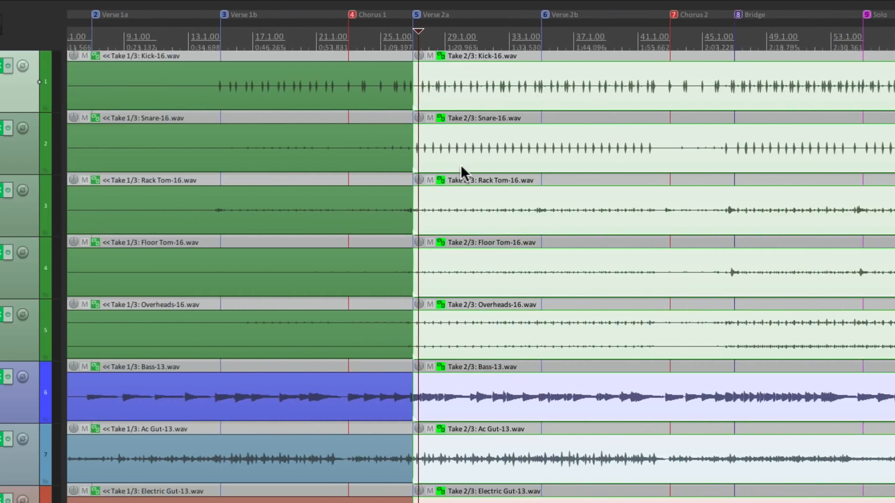
scroll(597, 125, up, 8)
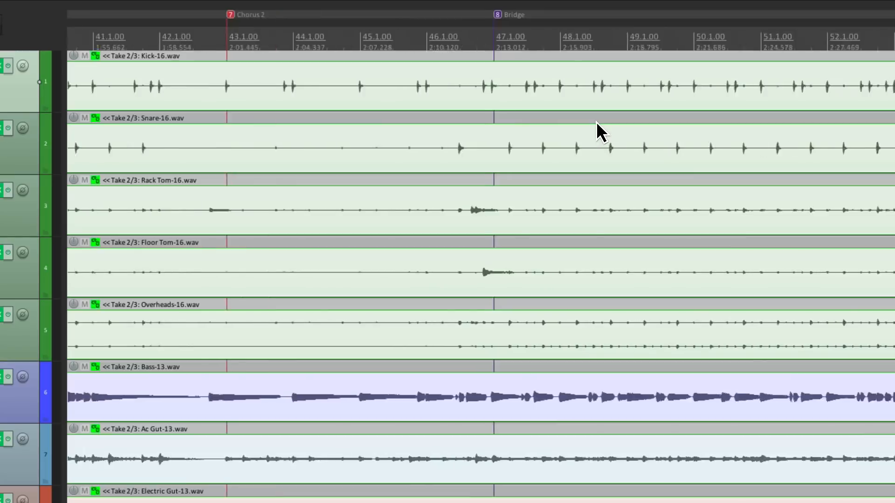
scroll(457, 223, up, 6)
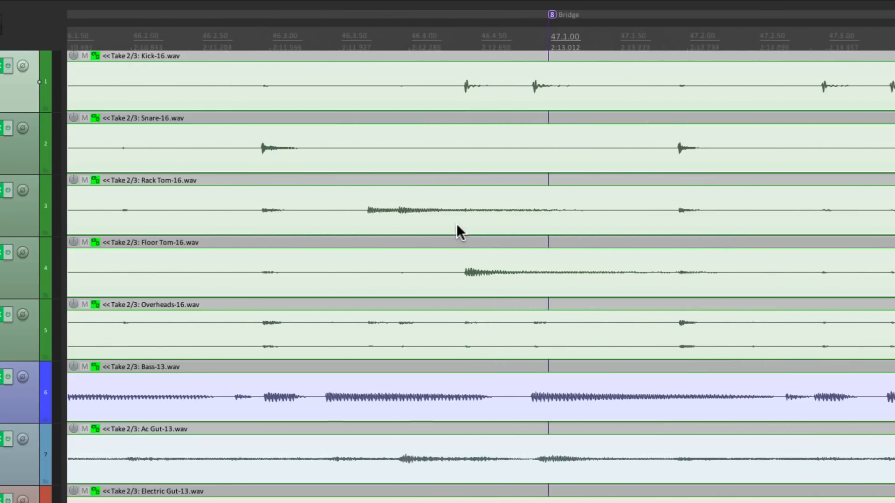
click(548, 100)
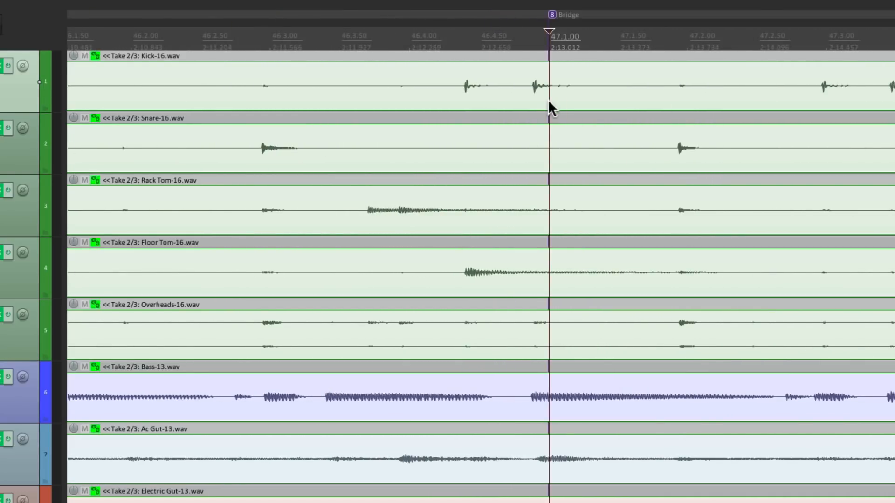
key(s)
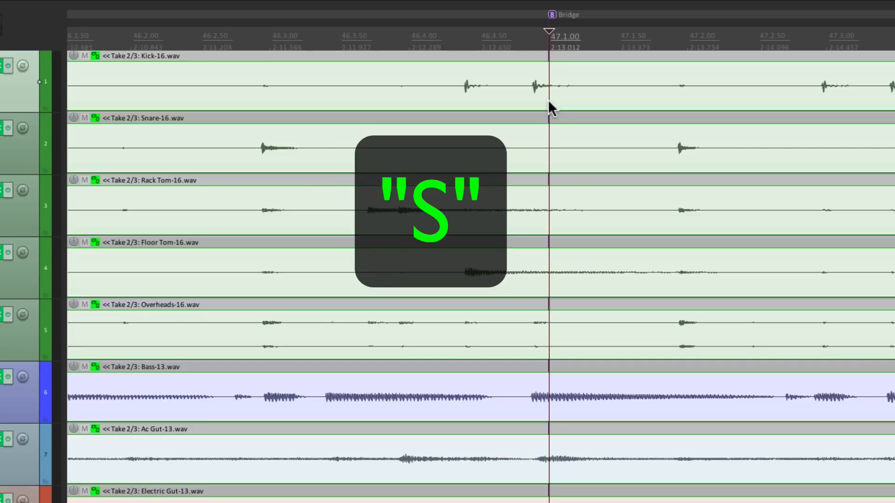
click(609, 85)
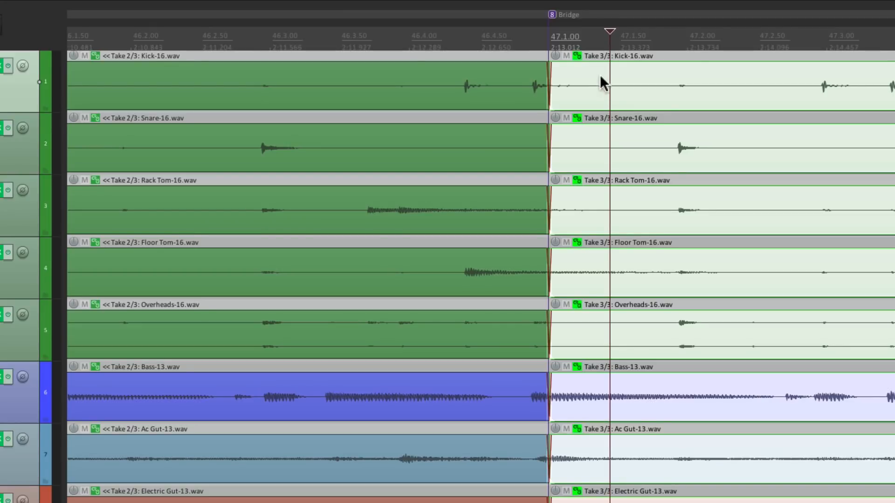
Split all grouped tracks at the Last Verse marker, bar 62, and switch the section after the split to take 1
scroll(608, 105, down, 8)
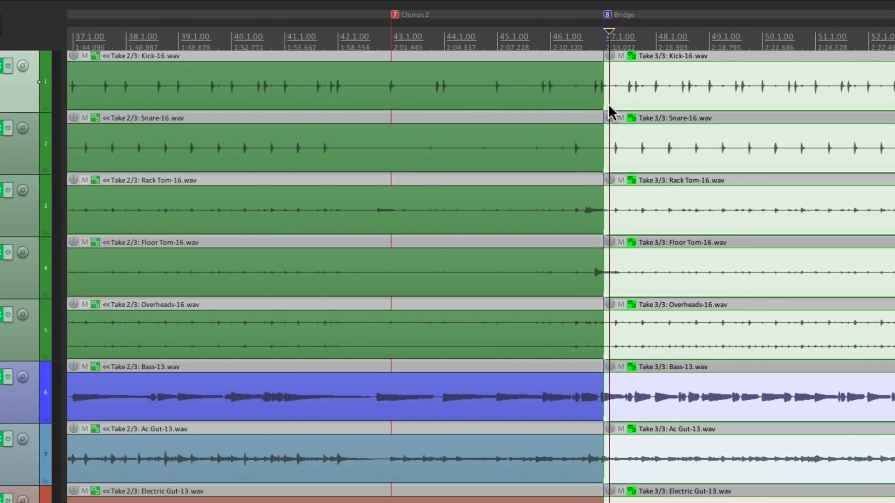
scroll(444, 200, down, 2)
scroll(548, 191, down, 2)
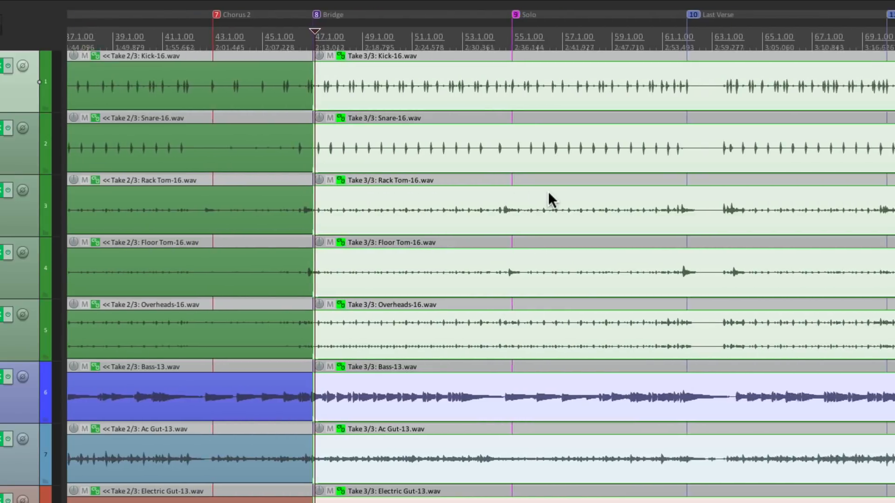
scroll(549, 191, right, 4)
scroll(515, 91, up, 10)
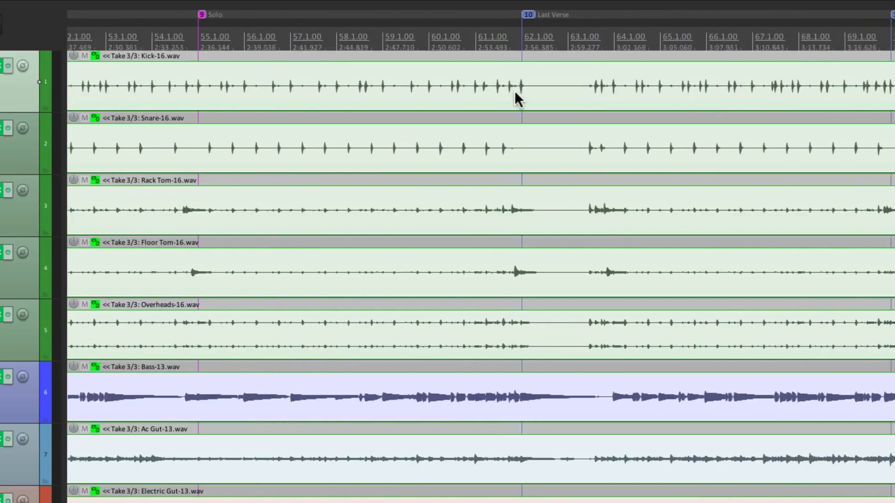
click(482, 103)
key(s)
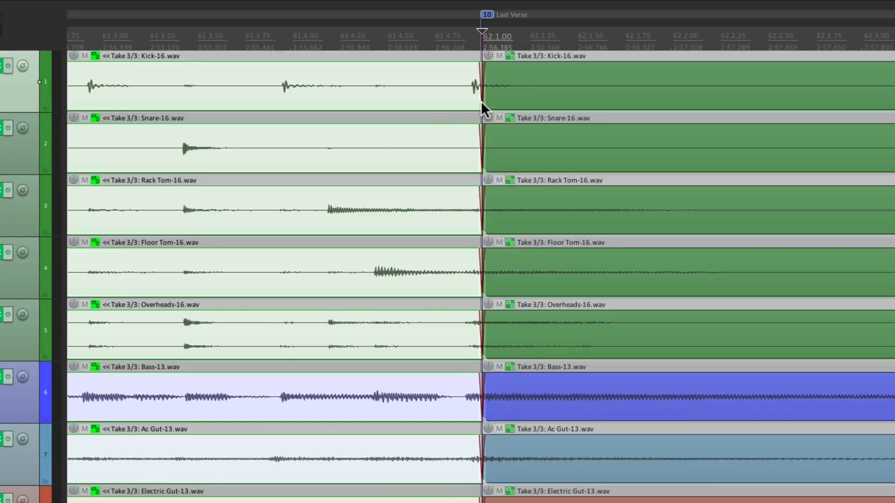
click(571, 81)
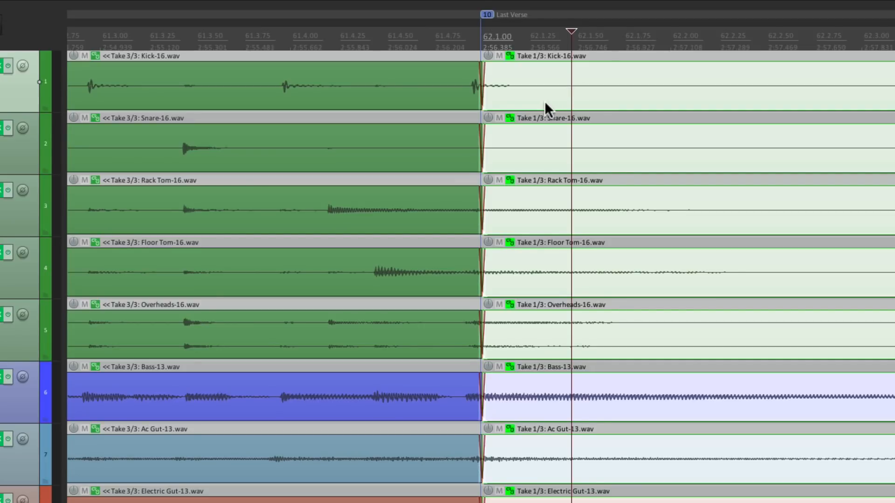
Review the comp across the whole song by selecting each of its four sections in turn
scroll(548, 101, down, 8)
scroll(545, 102, down, 4)
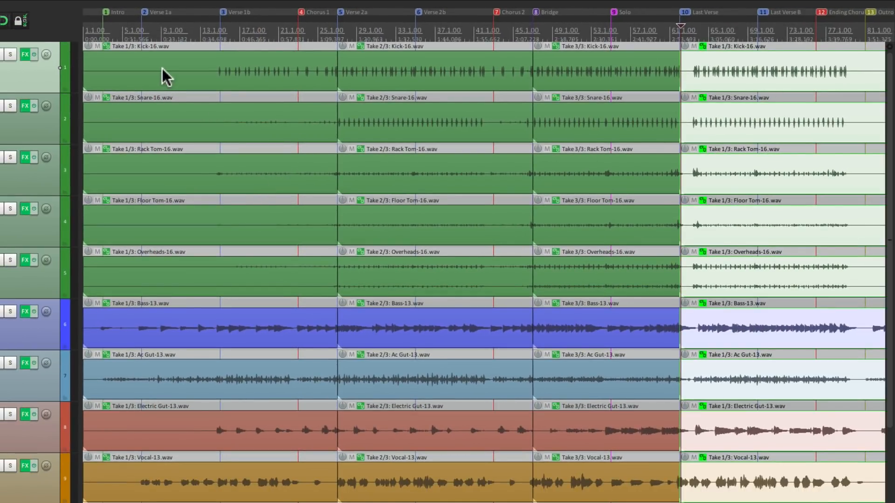
click(161, 68)
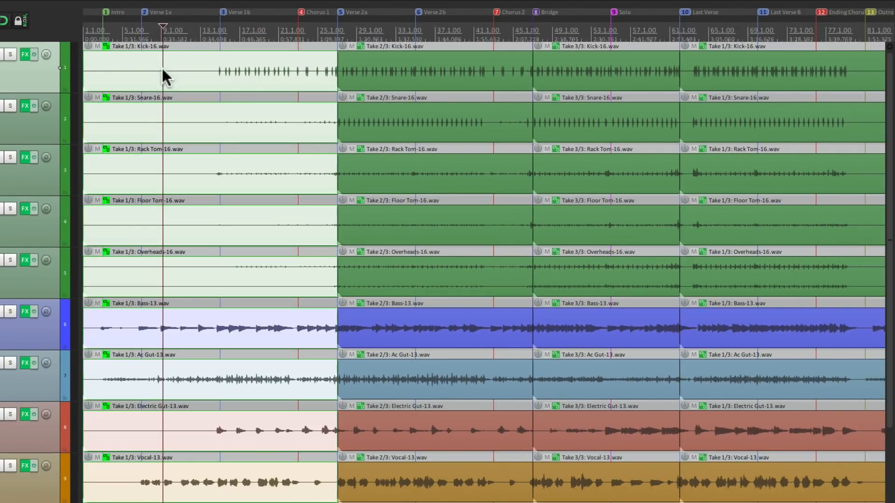
click(438, 61)
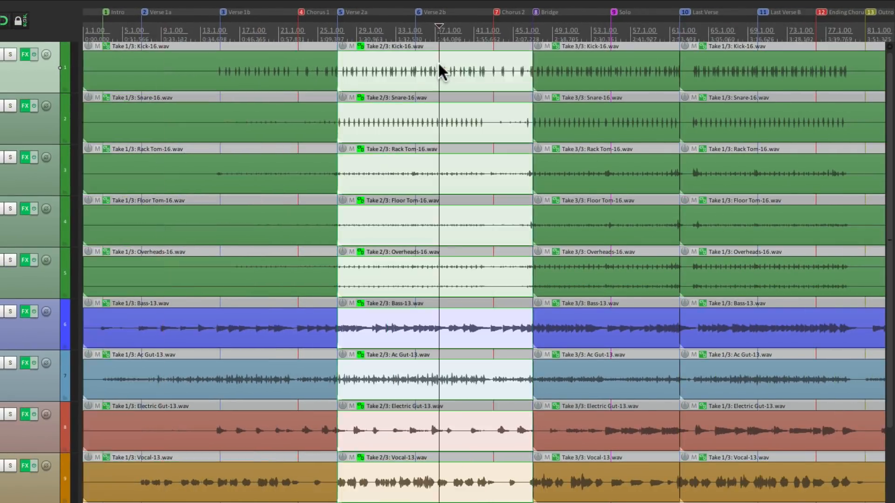
click(580, 55)
click(726, 58)
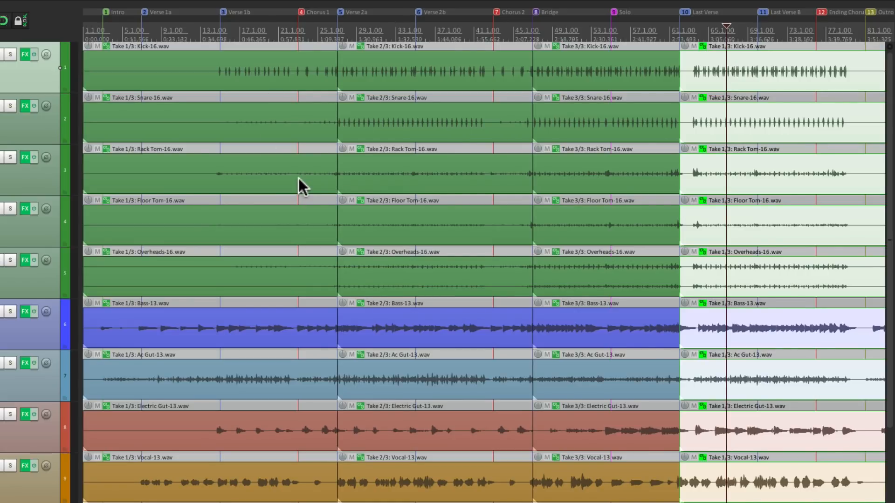
Widen the crossfade between takes 1 and 2 at Verse 2a, and move it earlier to just before the kick hit
scroll(297, 176, up, 10)
scroll(298, 176, up, 8)
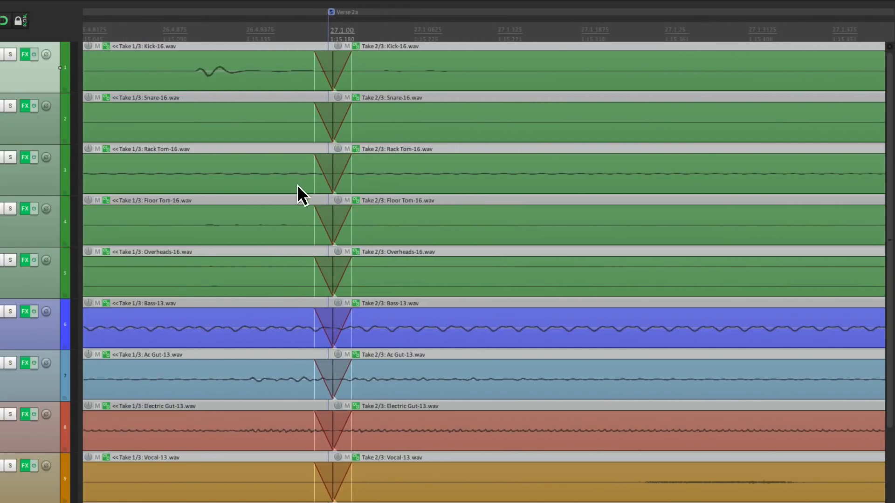
scroll(299, 247, left, 2)
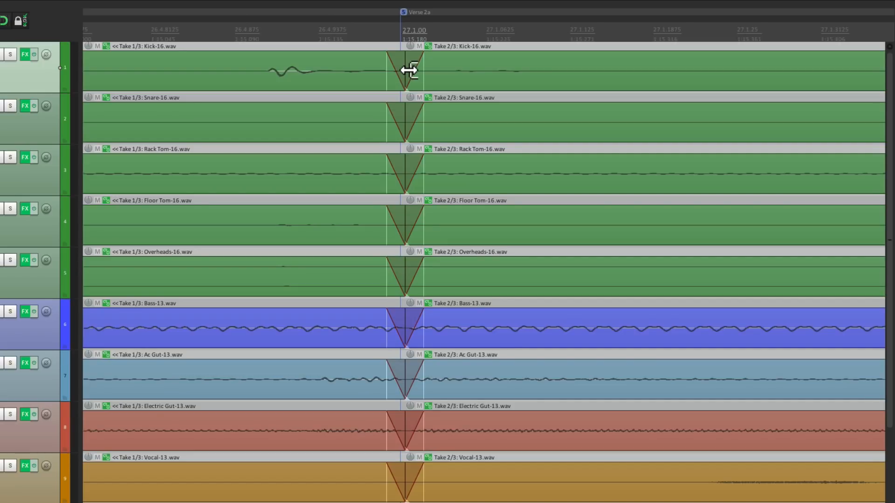
drag(409, 70, 345, 73)
key(shift)
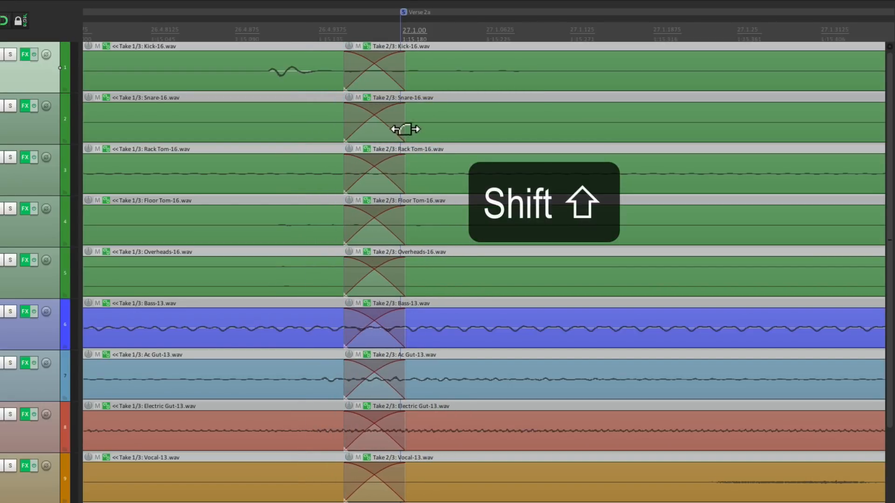
drag(405, 127, 254, 120)
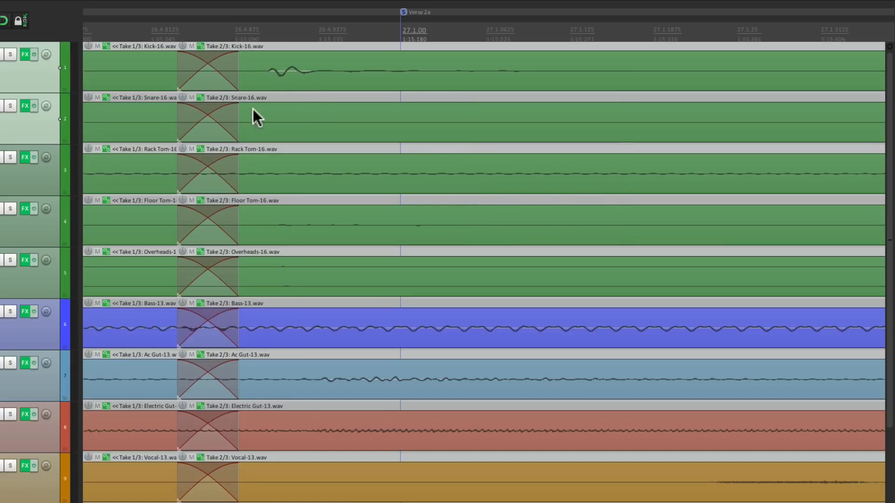
key(shift)
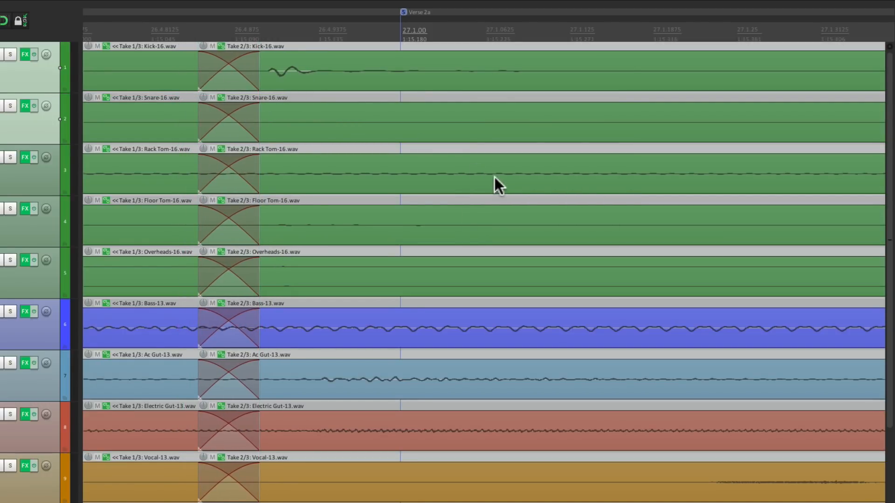
Play across the Verse 2a edit from shortly before the crossfade, and stop playback after it
scroll(495, 184, down, 6)
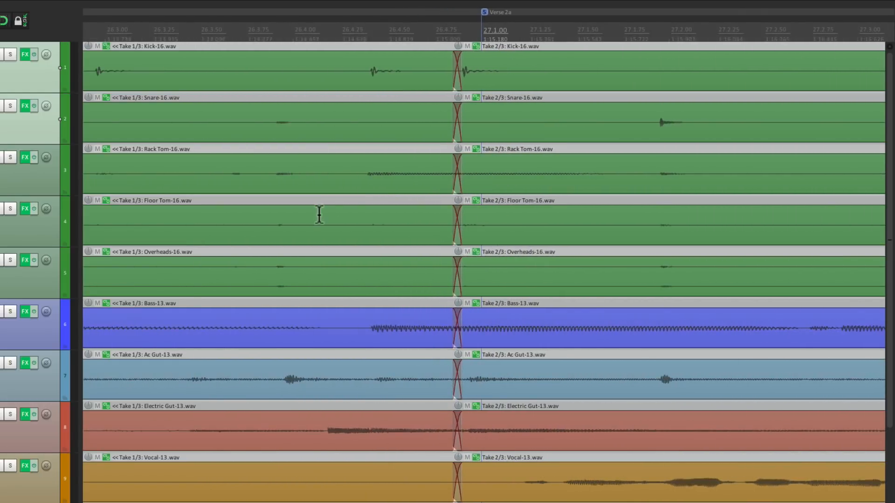
scroll(319, 215, right, 3)
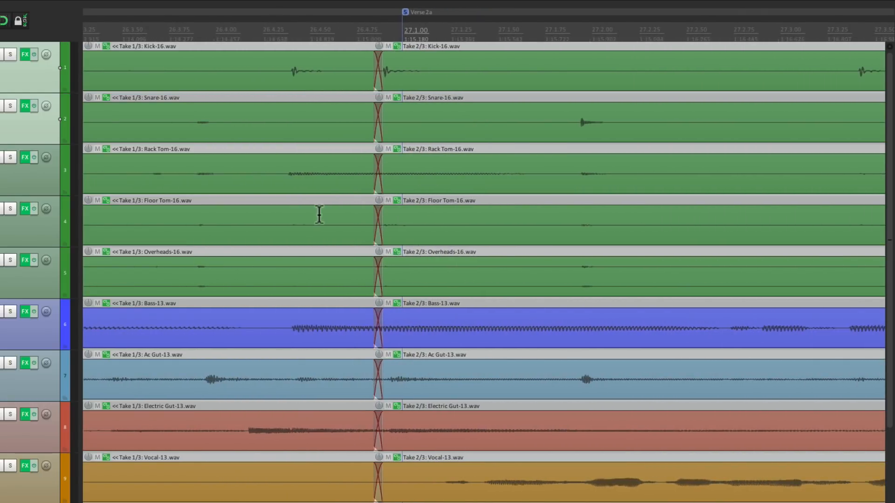
click(187, 27)
key(space)
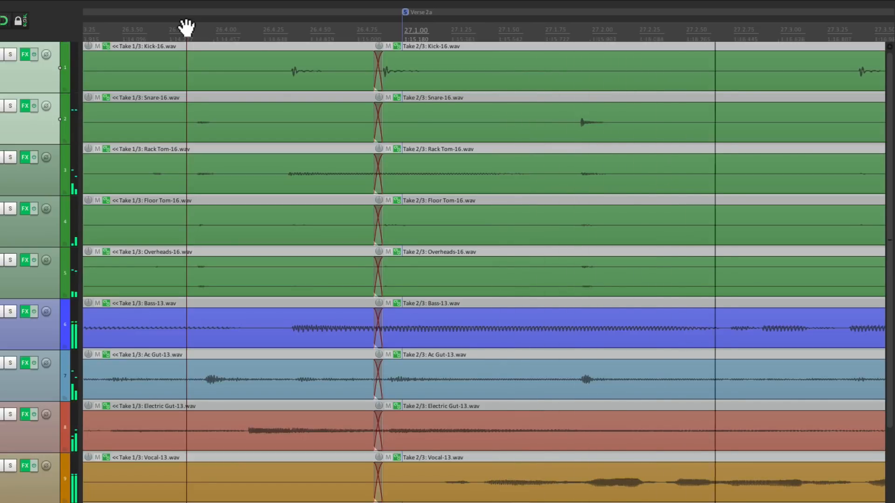
key(space)
Widen the crossfade between takes 2 and 3 at the Bridge, and move it earlier to just before the kick hit
scroll(281, 156, down, 5)
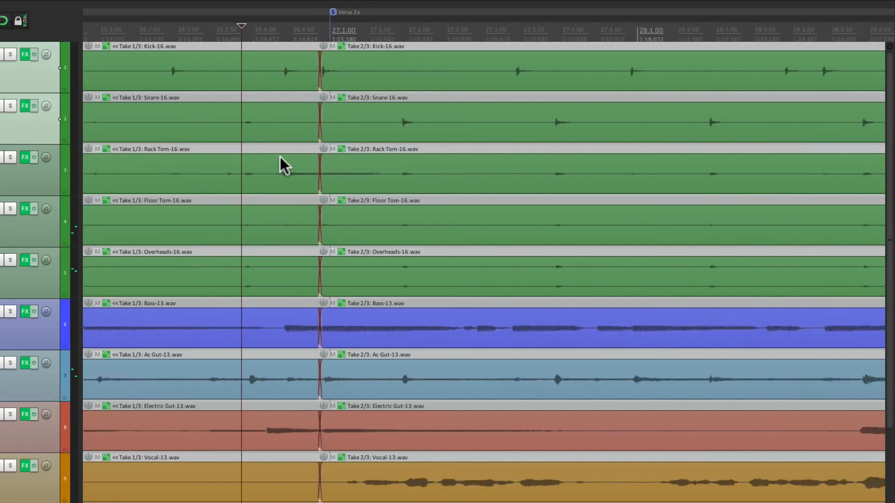
scroll(385, 158, right, 10)
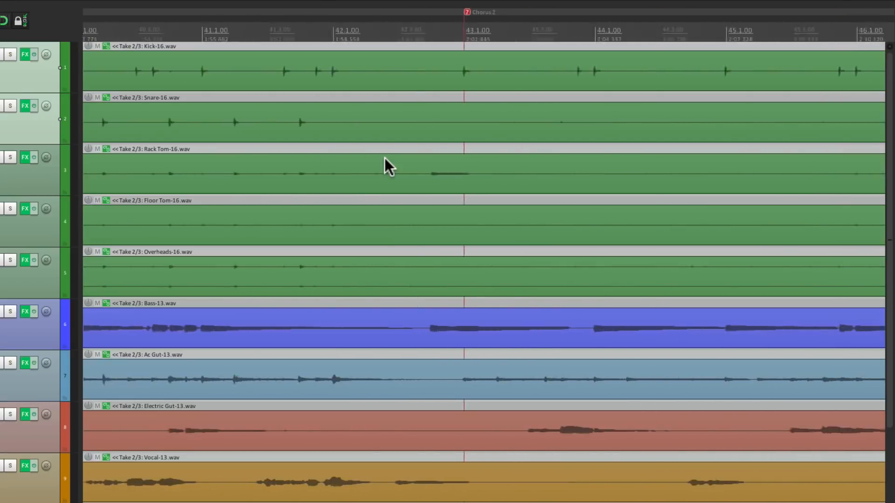
scroll(521, 182, up, 10)
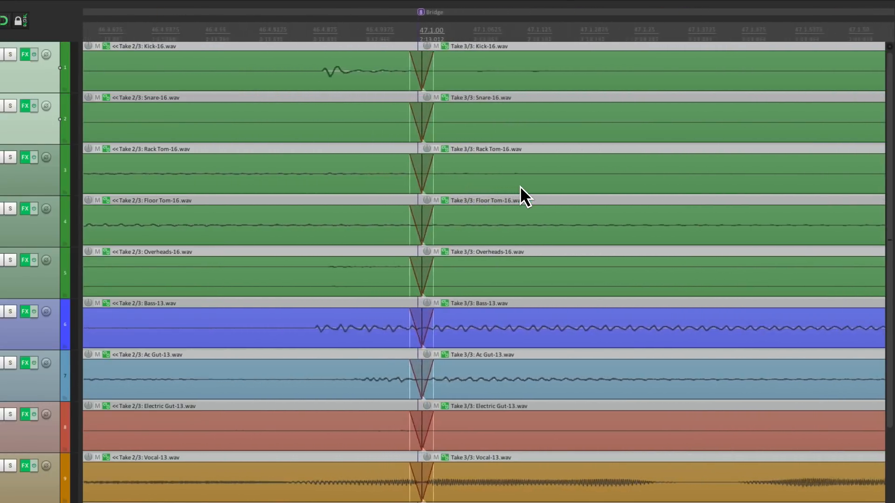
scroll(520, 187, up, 3)
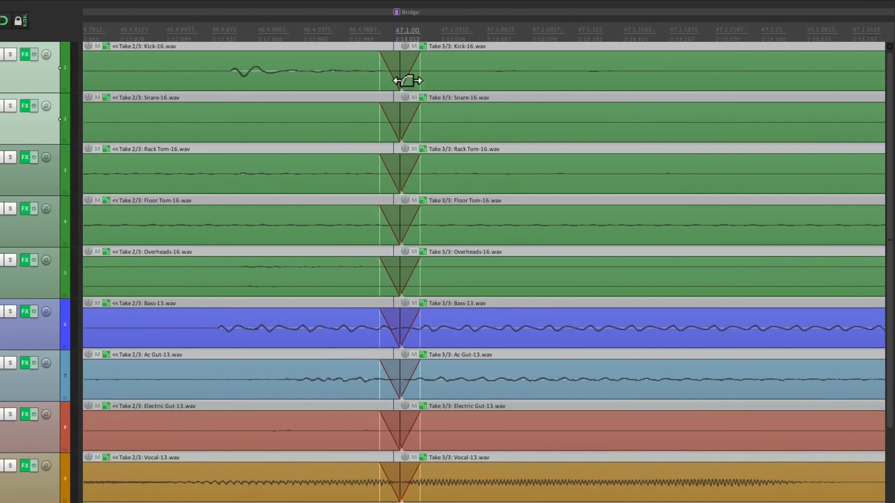
drag(403, 75, 213, 92)
key(shift)
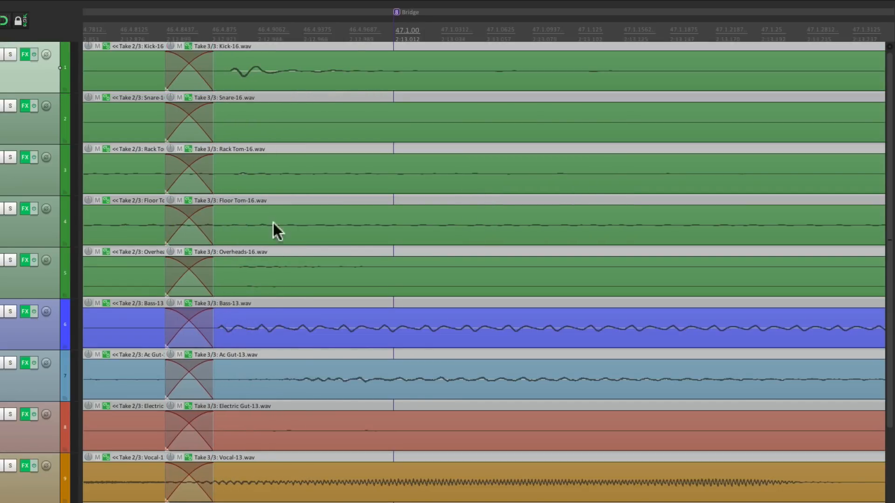
scroll(545, 337, down, 10)
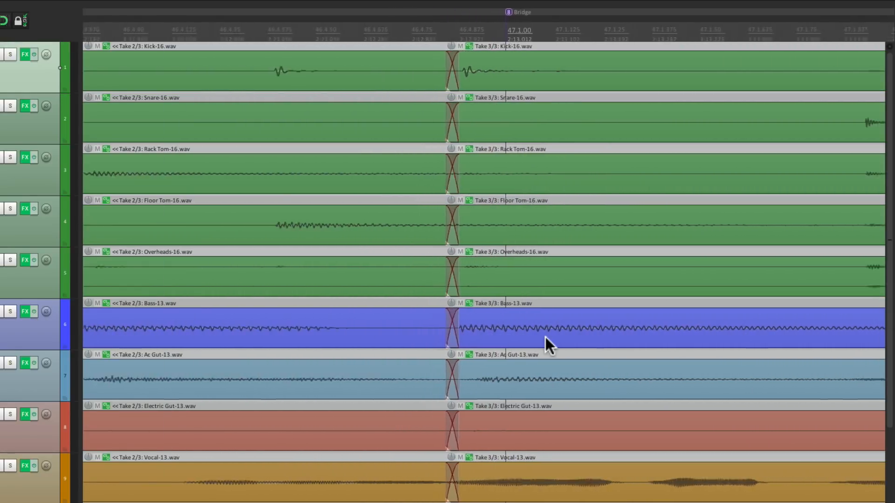
Play across the Bridge edit from shortly before the crossfade between takes 2 and 3, and stop playback after it
scroll(546, 337, down, 1)
click(210, 29)
key(space)
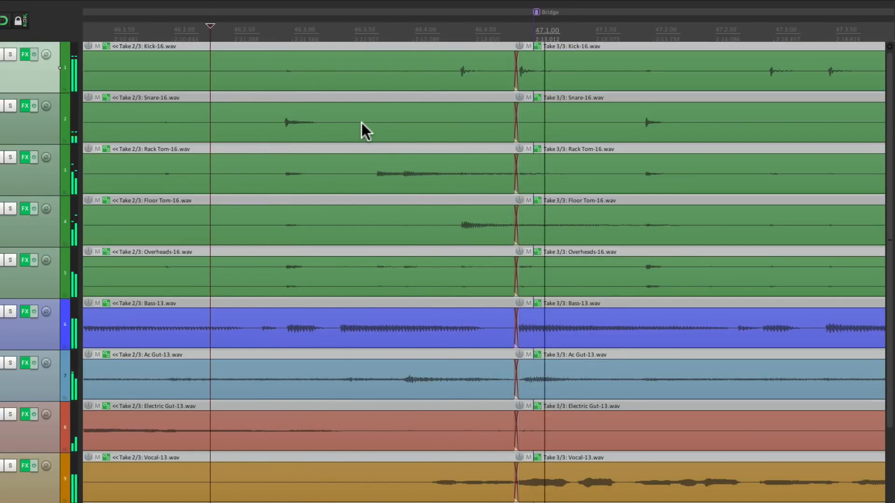
scroll(377, 130, down, 4)
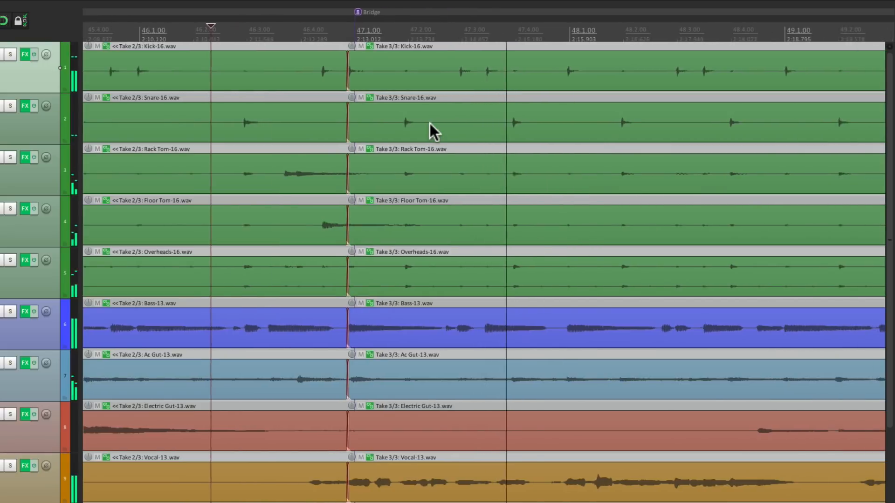
scroll(439, 139, down, 8)
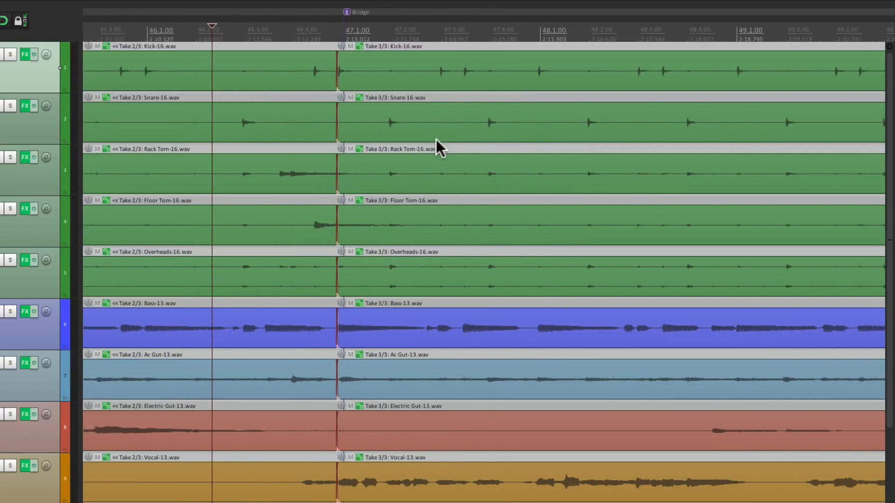
Widen the crossfade between takes 3 and 1 at the Last Verse to about 0.023 s, and move it earlier to just before the kick hit
scroll(434, 137, up, 10)
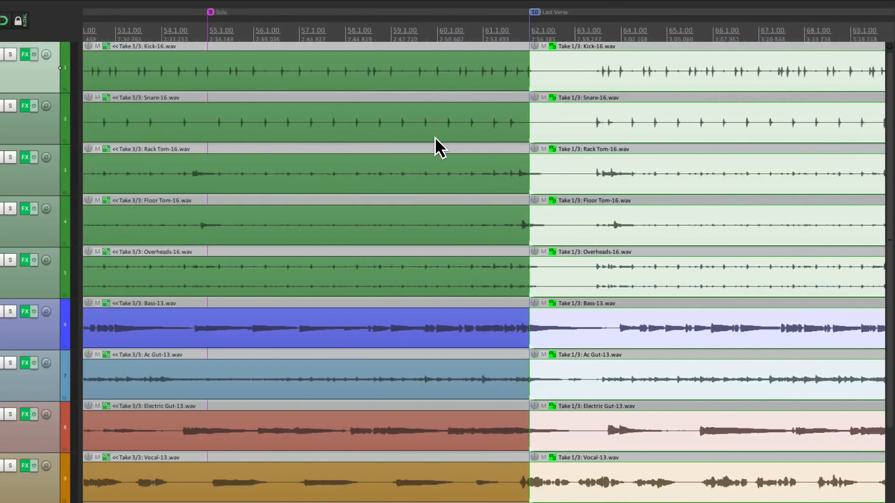
scroll(435, 137, up, 4)
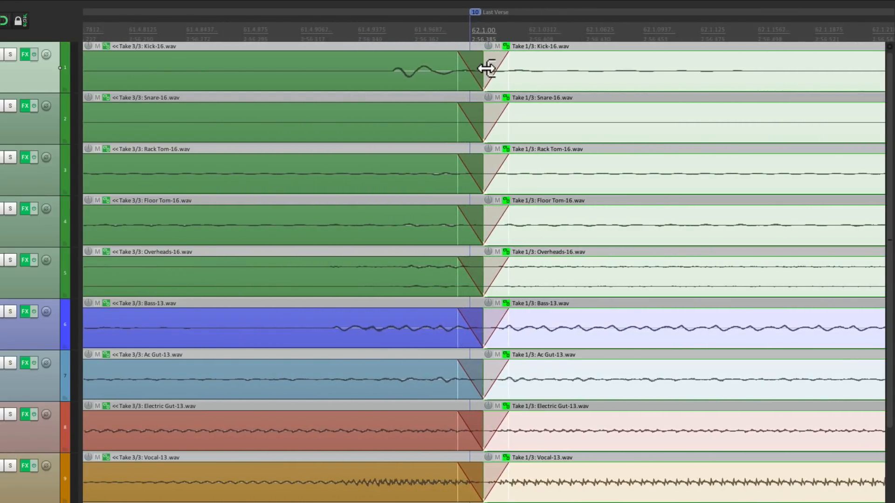
drag(486, 69, 426, 74)
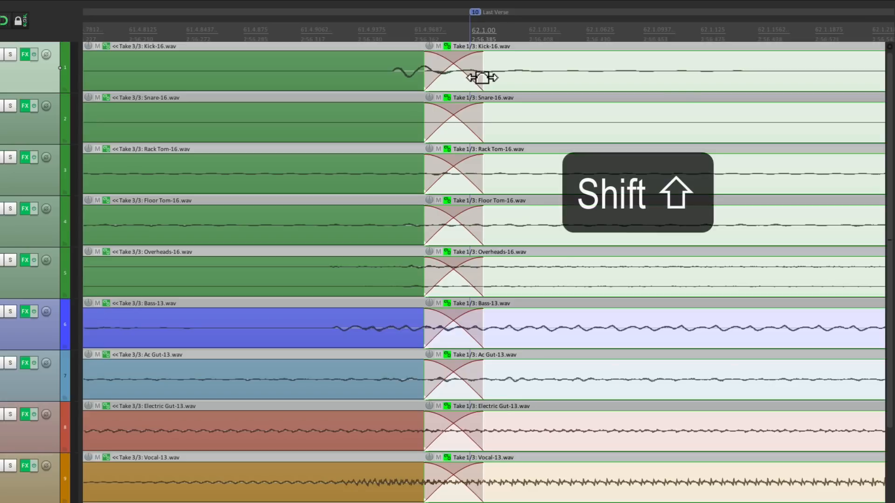
drag(482, 78, 311, 89)
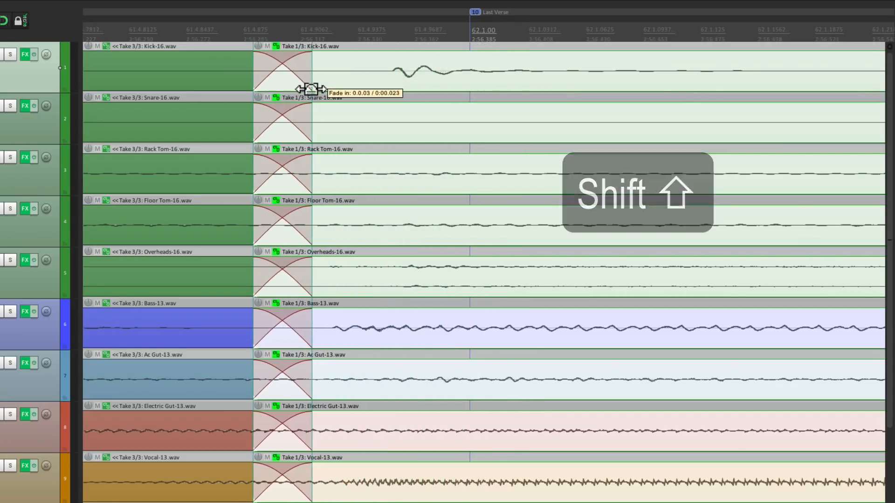
Play across the Last Verse edit from shortly before the crossfade between takes 3 and 1, and stop playback after it
scroll(566, 194, down, 10)
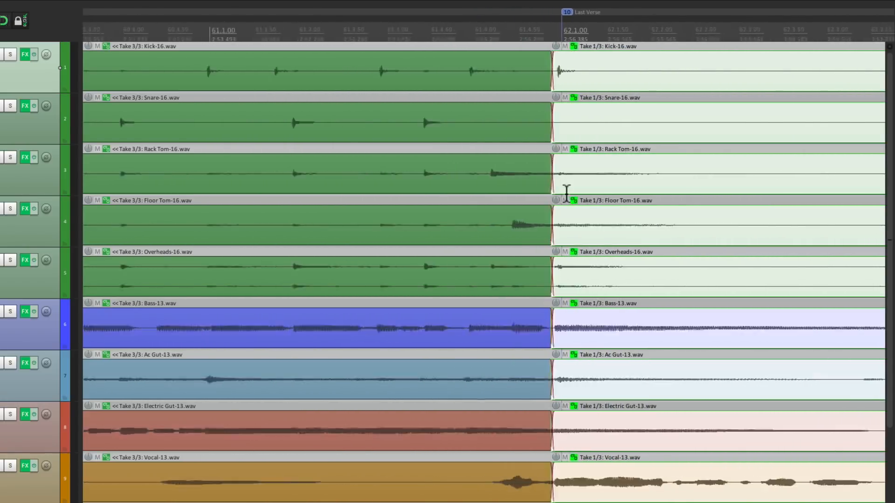
click(407, 19)
key(space)
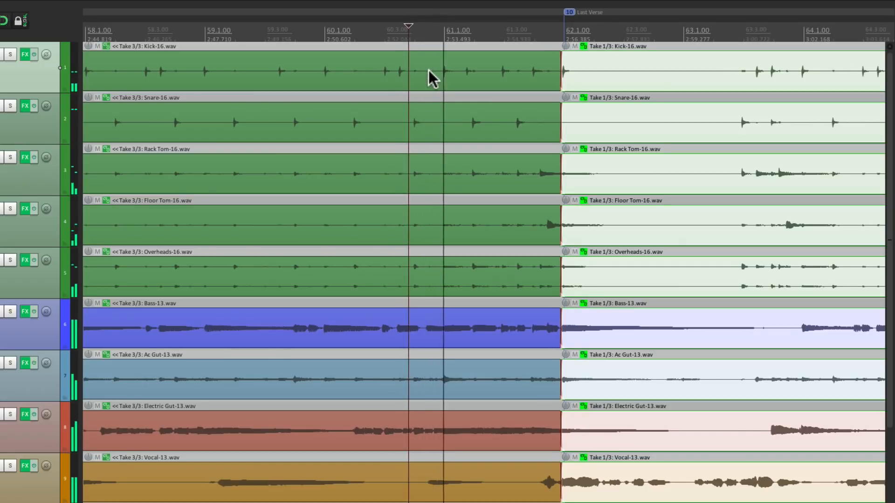
scroll(475, 152, up, 2)
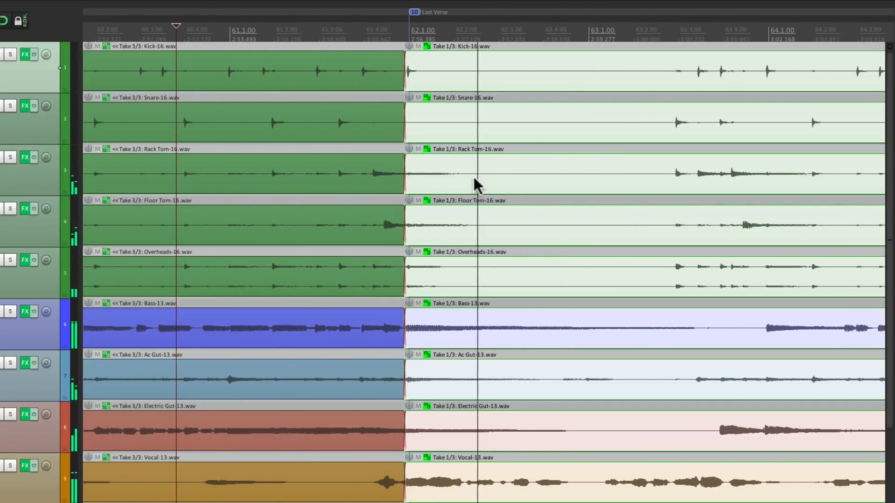
scroll(500, 186, down, 8)
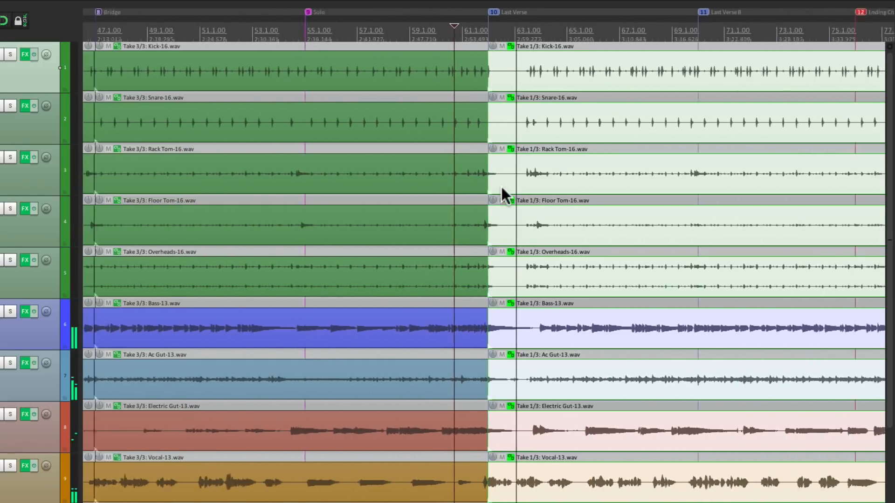
scroll(448, 191, right, 4)
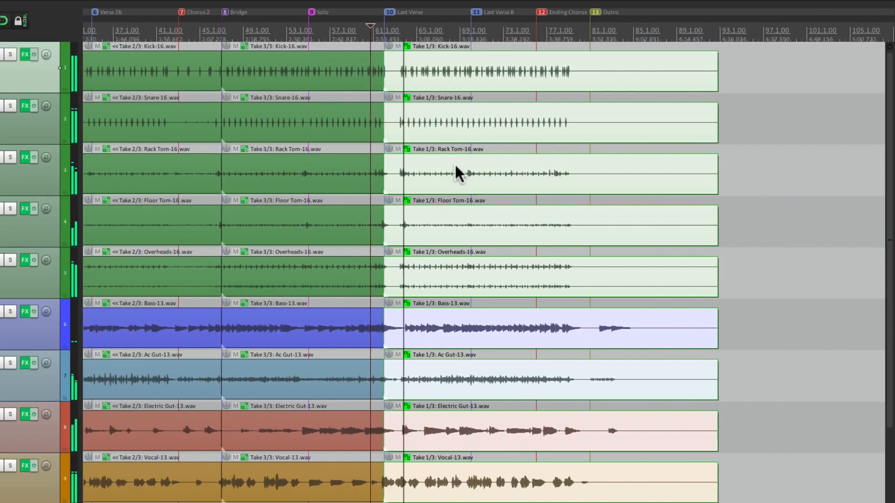
key(space)
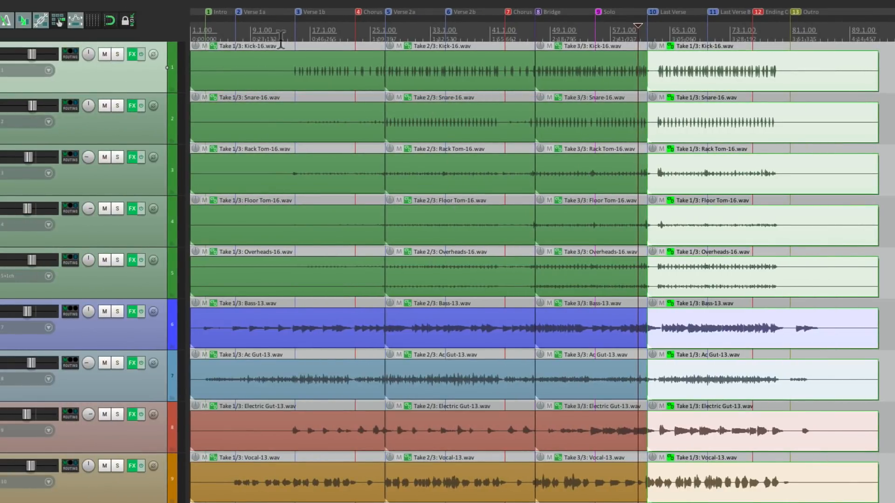
Check the finished comp by selecting each of its four take sections in order, from the Intro to the Last Verse
click(262, 62)
click(442, 63)
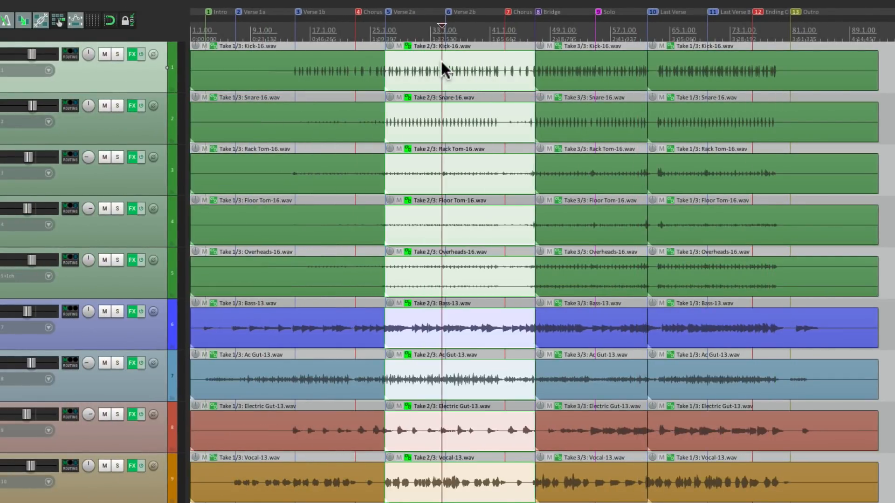
click(580, 61)
click(685, 64)
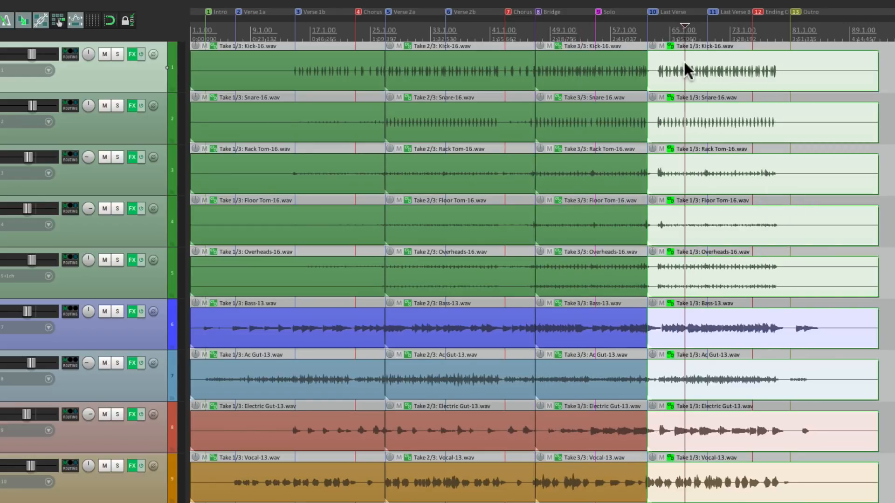